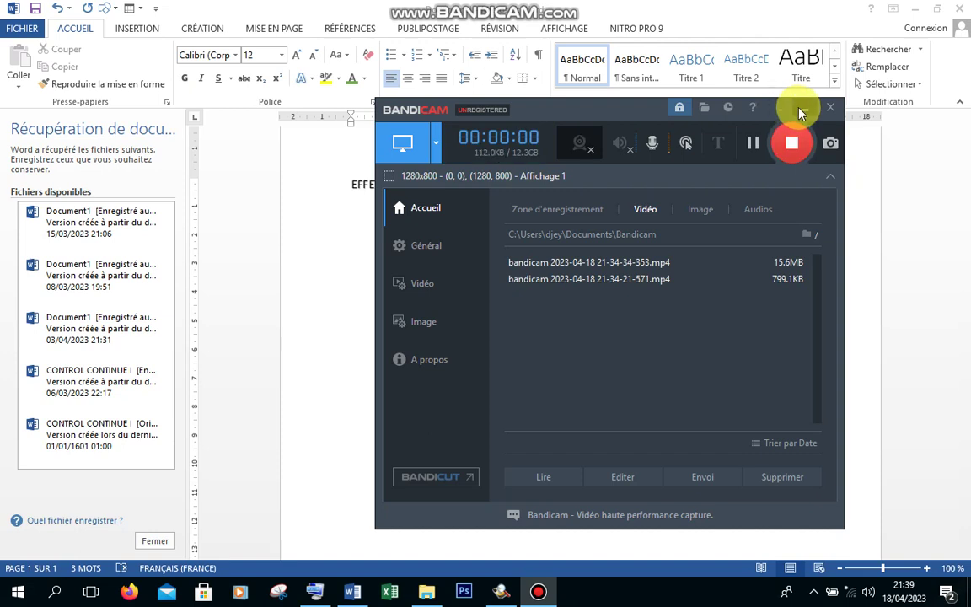
Hide the screen recorder and select the heading 'EFFET DE TEXTE' in the document.
{"action": "left_click", "coordinate": [804, 108]}
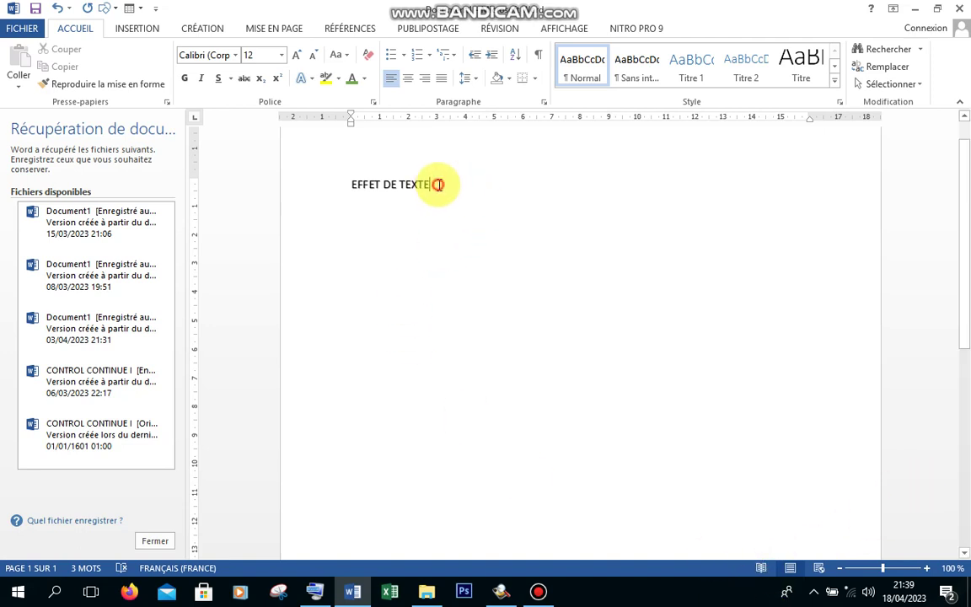
{"action": "left_click_drag", "start_coordinate": [437, 183], "coordinate": [320, 187]}
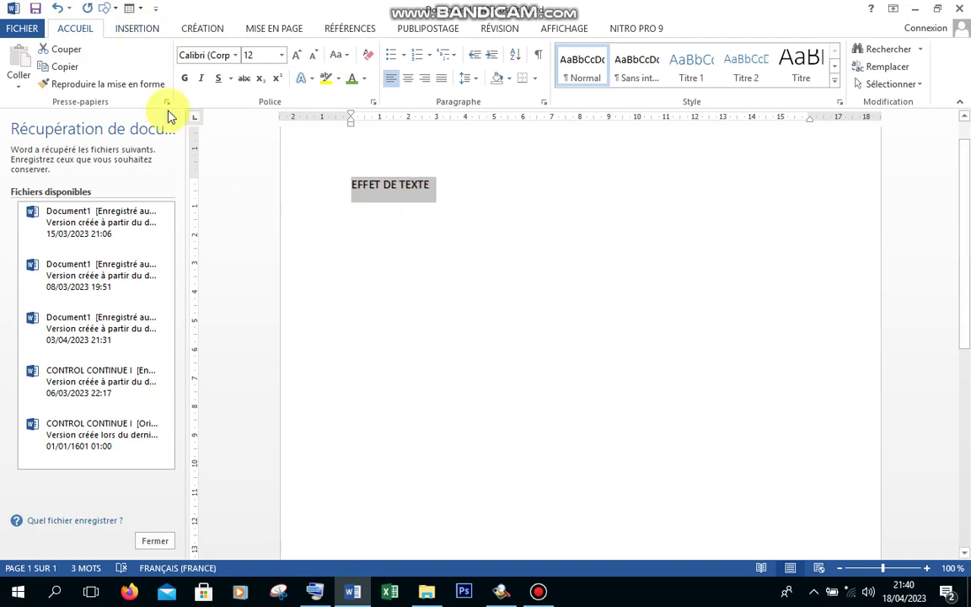
Convert 'EFFET DE TEXTE' into WordArt using the outlined blue style from the Insertion gallery.
{"action": "left_click", "coordinate": [137, 29]}
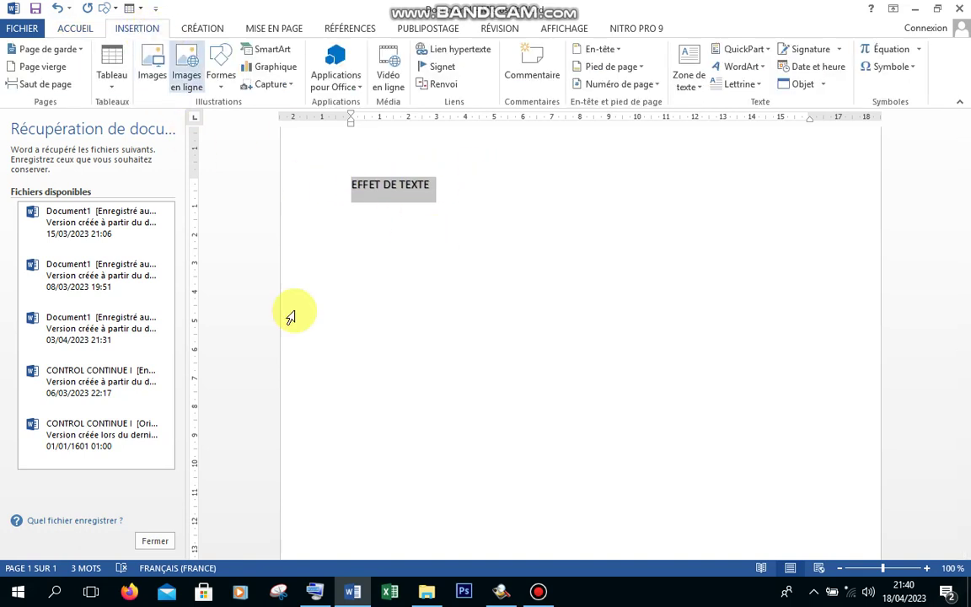
{"action": "left_click", "coordinate": [759, 70]}
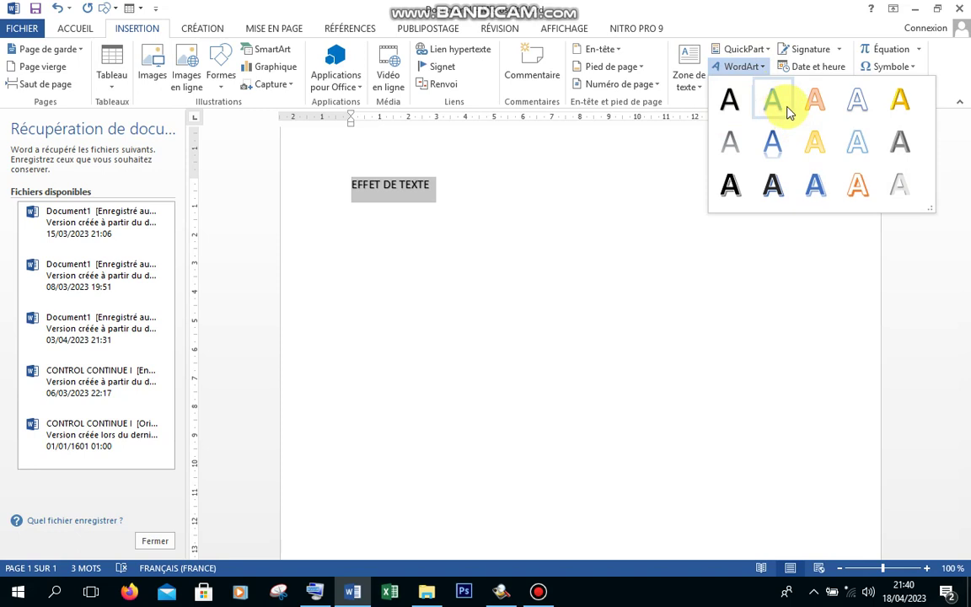
{"action": "left_click", "coordinate": [853, 107]}
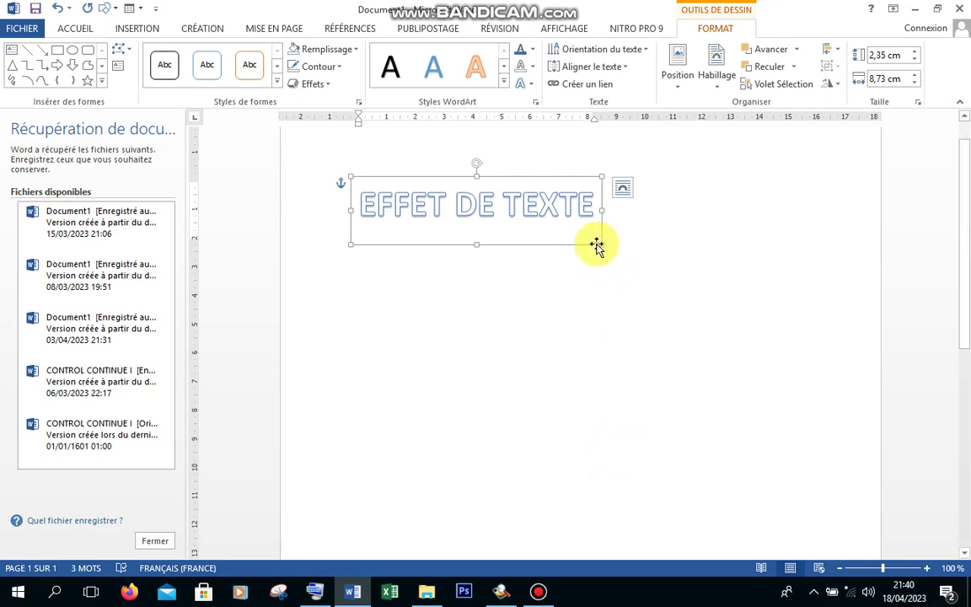
Resize the WordArt box to about 16.75 × 3.65 cm and select all its text.
{"action": "left_click_drag", "start_coordinate": [602, 244], "coordinate": [831, 282]}
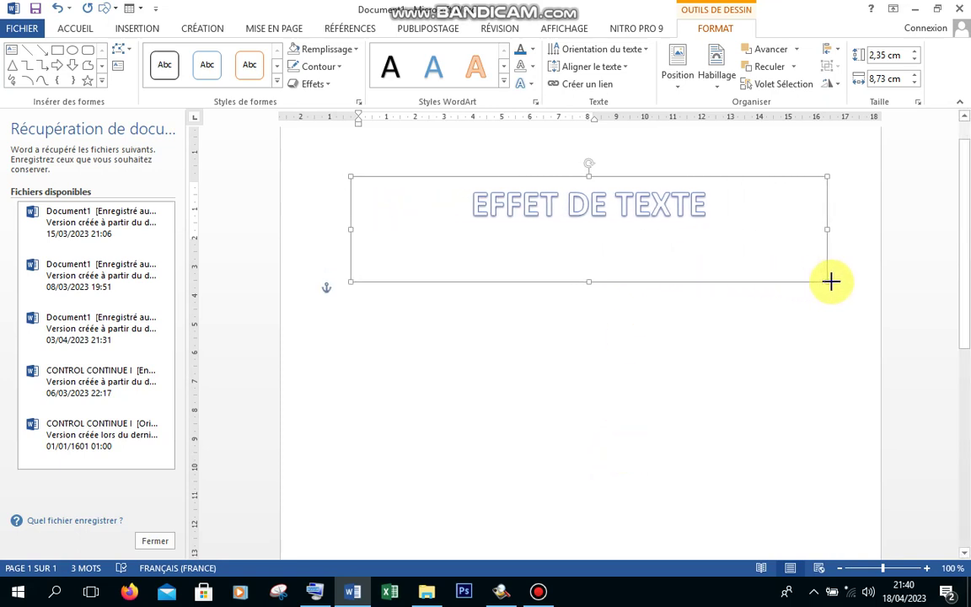
{"action": "left_click", "coordinate": [708, 209]}
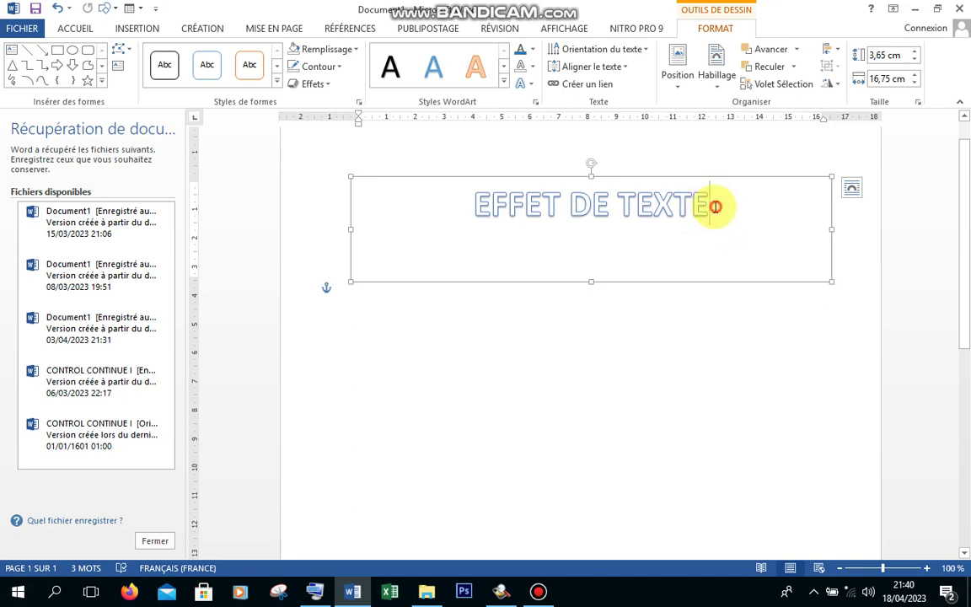
{"action": "left_click_drag", "start_coordinate": [715, 203], "coordinate": [380, 192]}
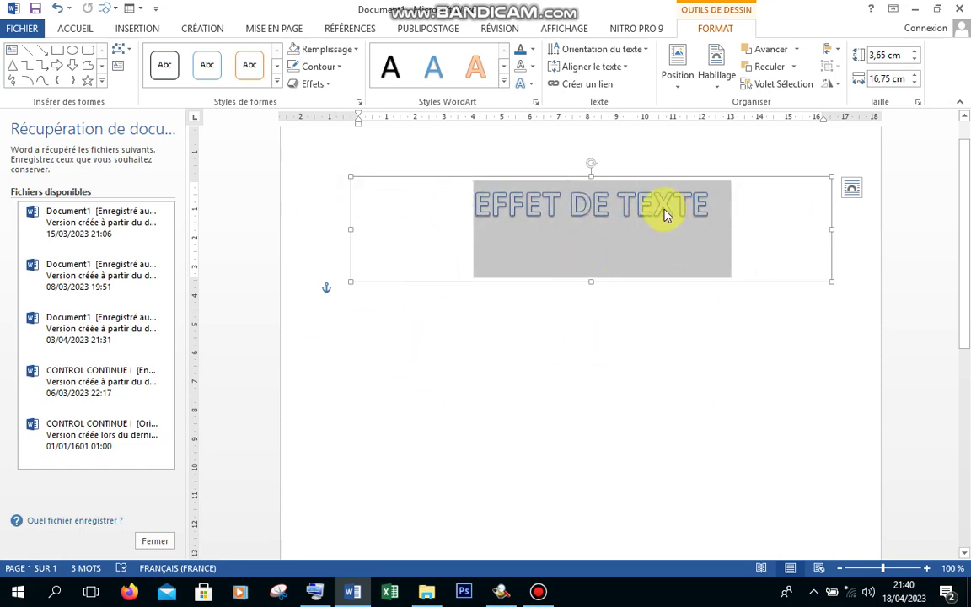
{"action": "left_click", "coordinate": [715, 31]}
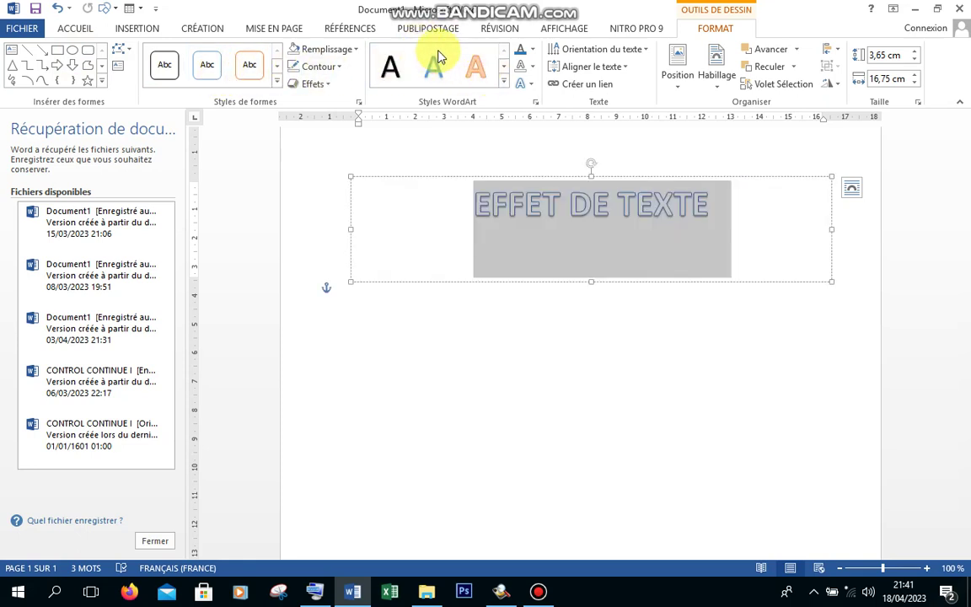
{"action": "left_click", "coordinate": [411, 64]}
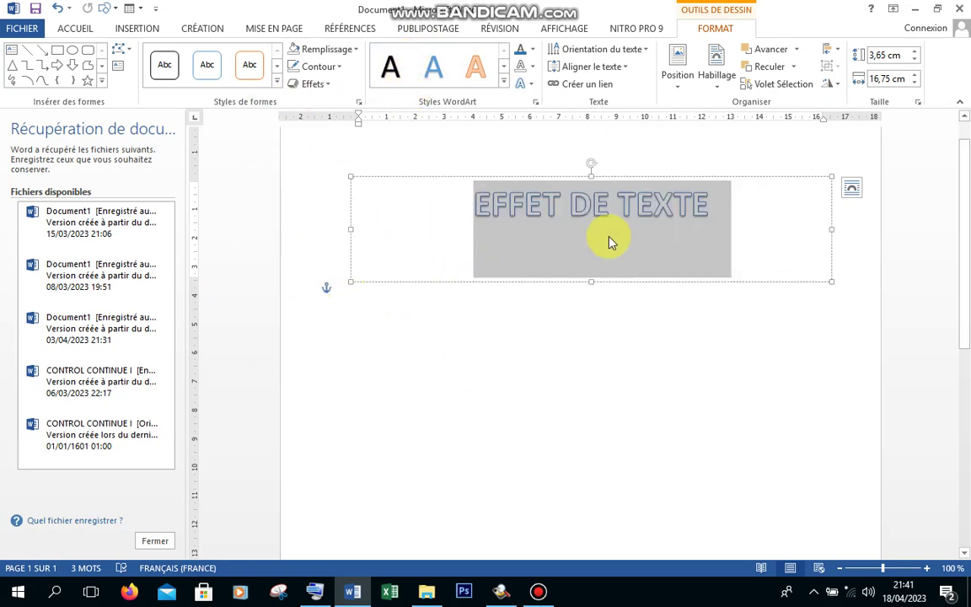
Set the WordArt text to 72 pt and stretch the box left and right to fit one line.
{"action": "left_click", "coordinate": [76, 31]}
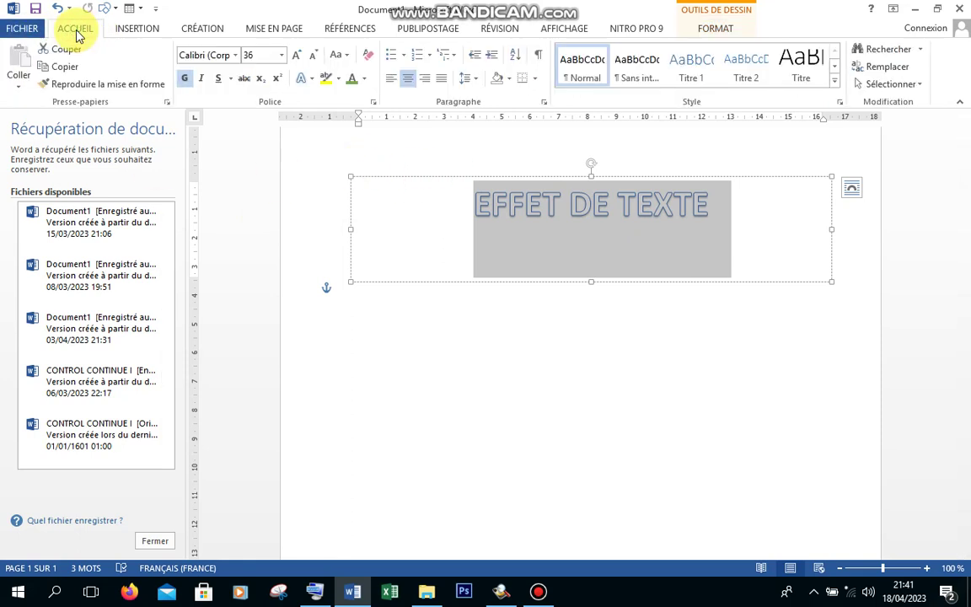
{"action": "left_click", "coordinate": [282, 55]}
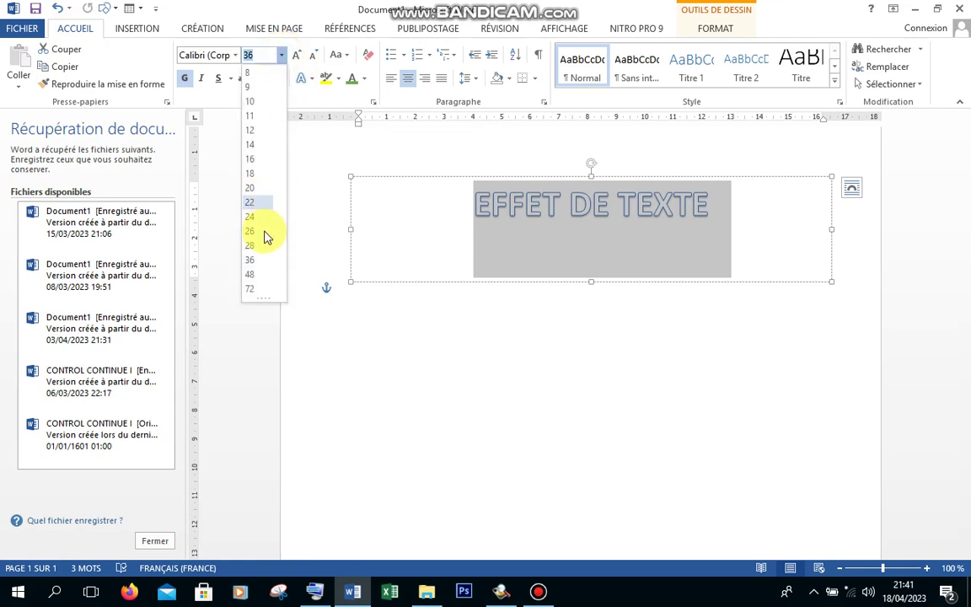
{"action": "left_click", "coordinate": [260, 290]}
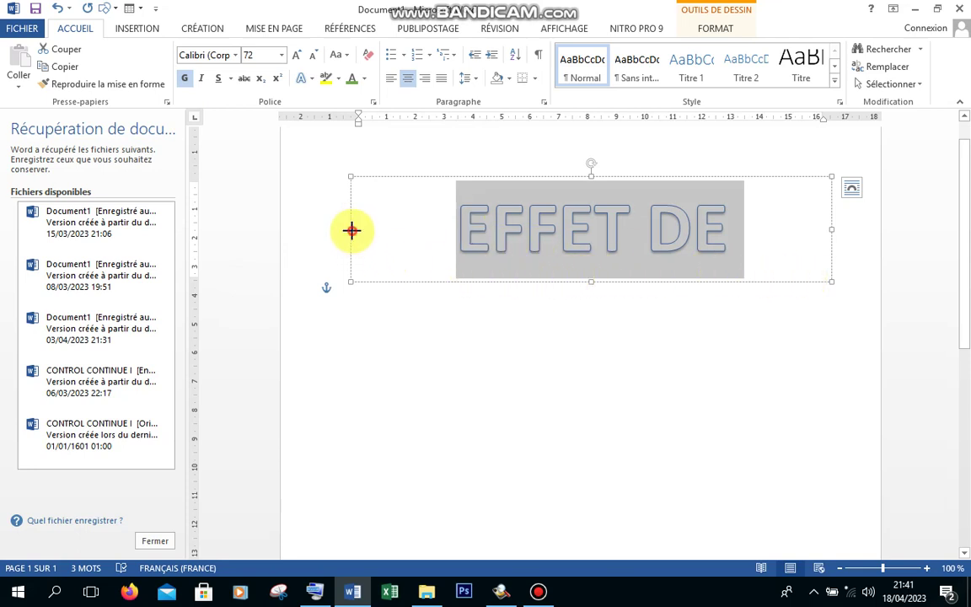
{"action": "left_click_drag", "start_coordinate": [352, 230], "coordinate": [289, 229]}
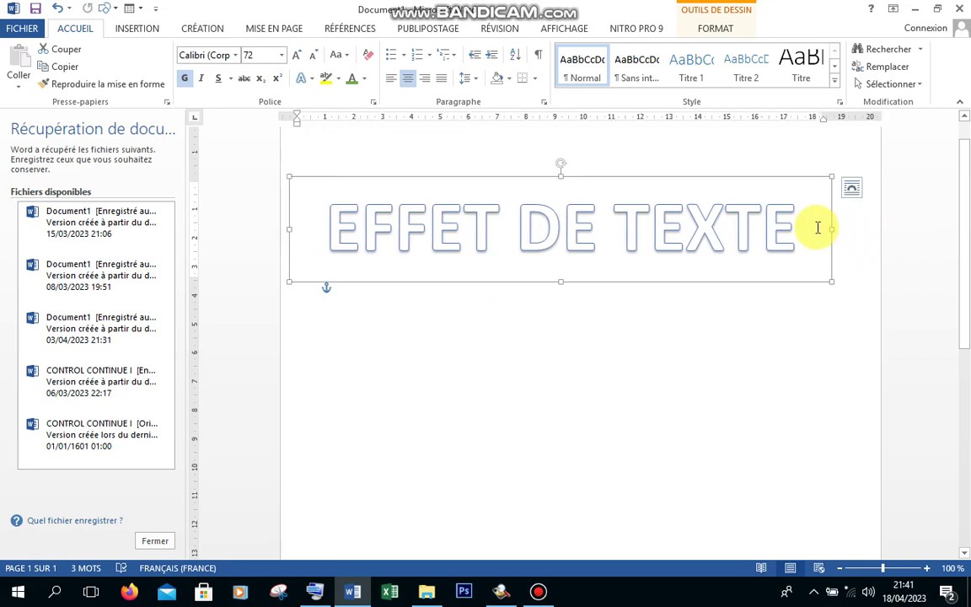
{"action": "left_click_drag", "start_coordinate": [830, 230], "coordinate": [875, 227]}
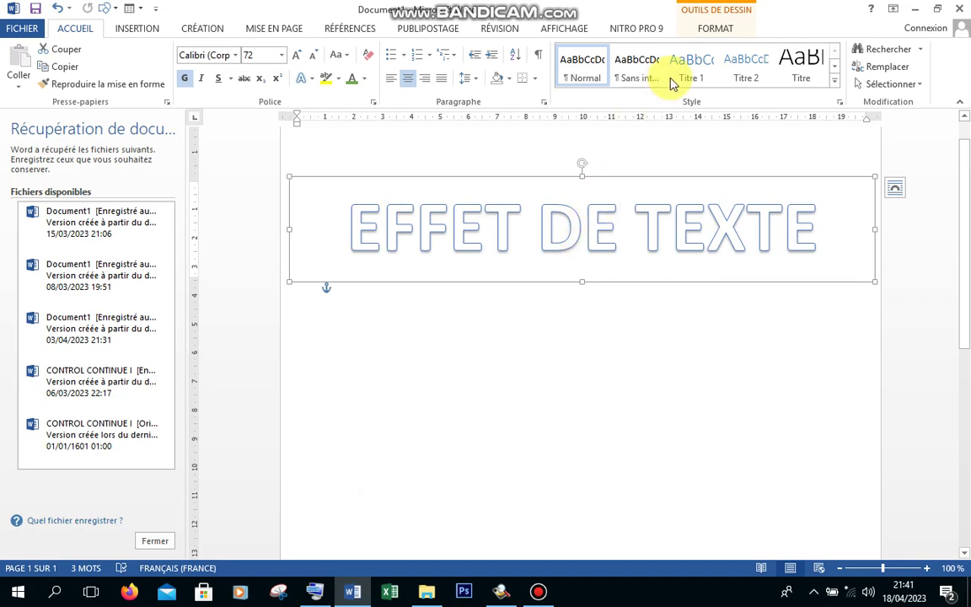
Apply the black shape style from the Format gallery to the WordArt box.
{"action": "left_click", "coordinate": [730, 30]}
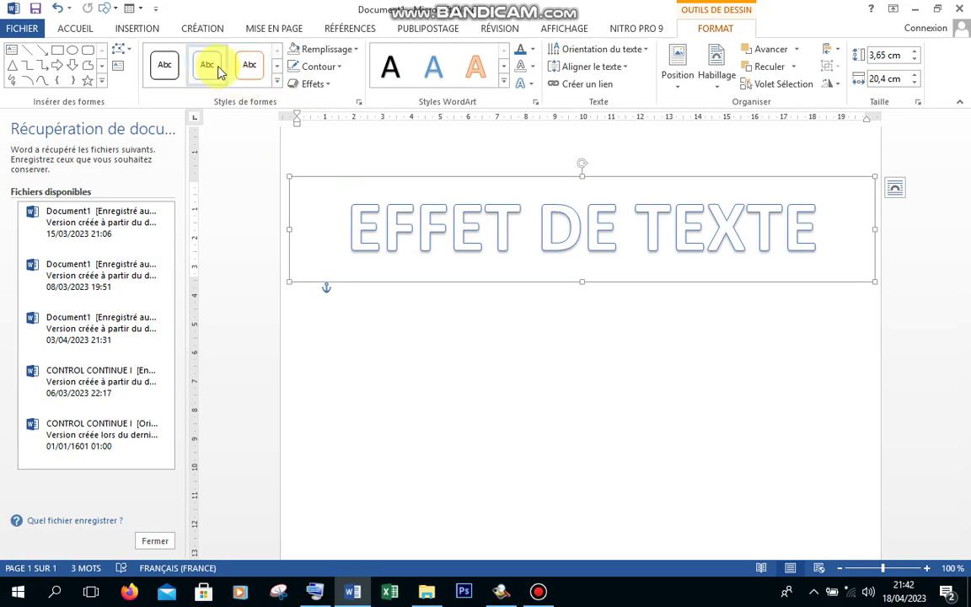
{"action": "left_click", "coordinate": [168, 69]}
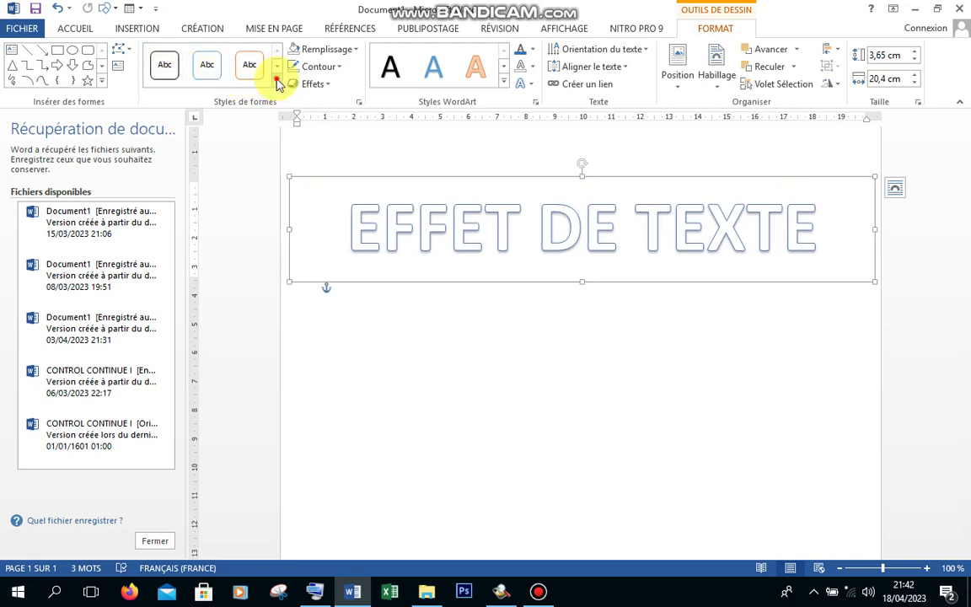
{"action": "left_click", "coordinate": [275, 81]}
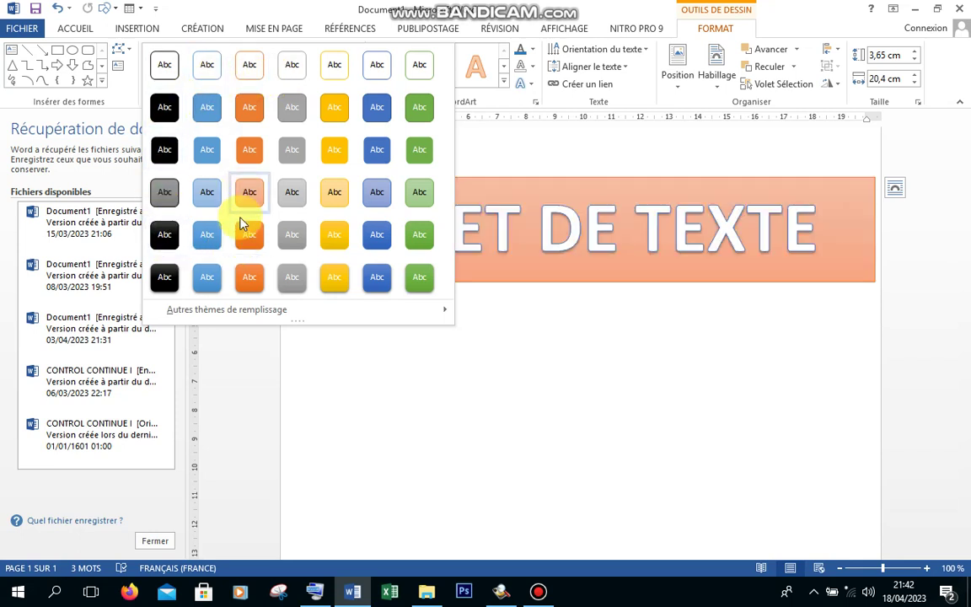
{"action": "left_click", "coordinate": [165, 287]}
Give the WordArt box a red Contour with 3 pt Épaisseur.
{"action": "left_click", "coordinate": [691, 241]}
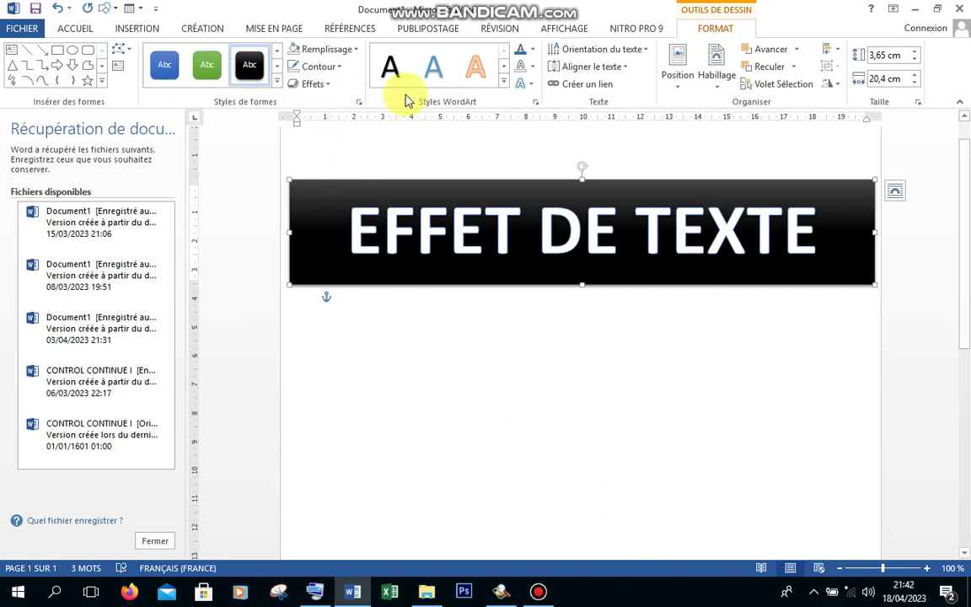
{"action": "left_click", "coordinate": [332, 66]}
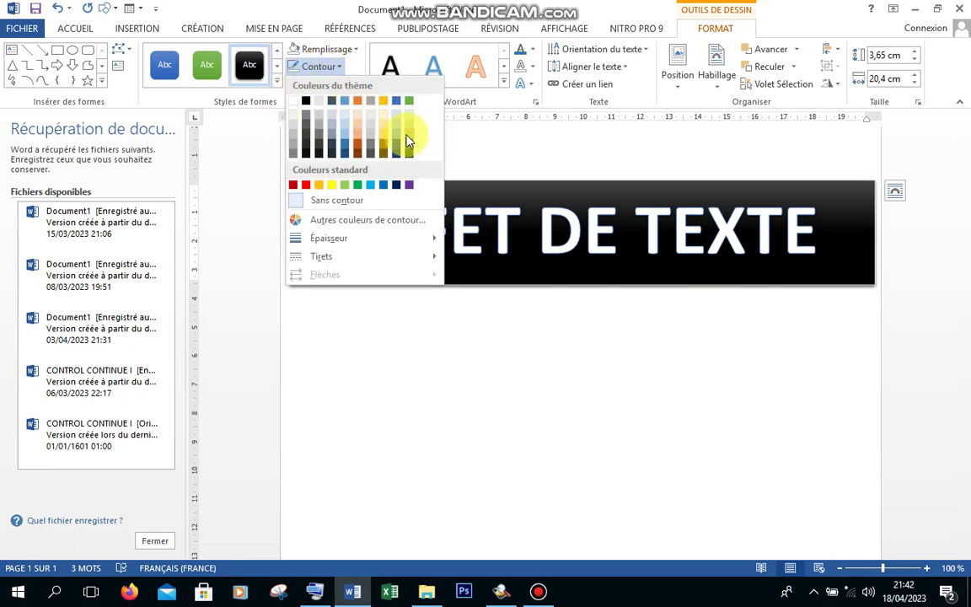
{"action": "left_click", "coordinate": [292, 185]}
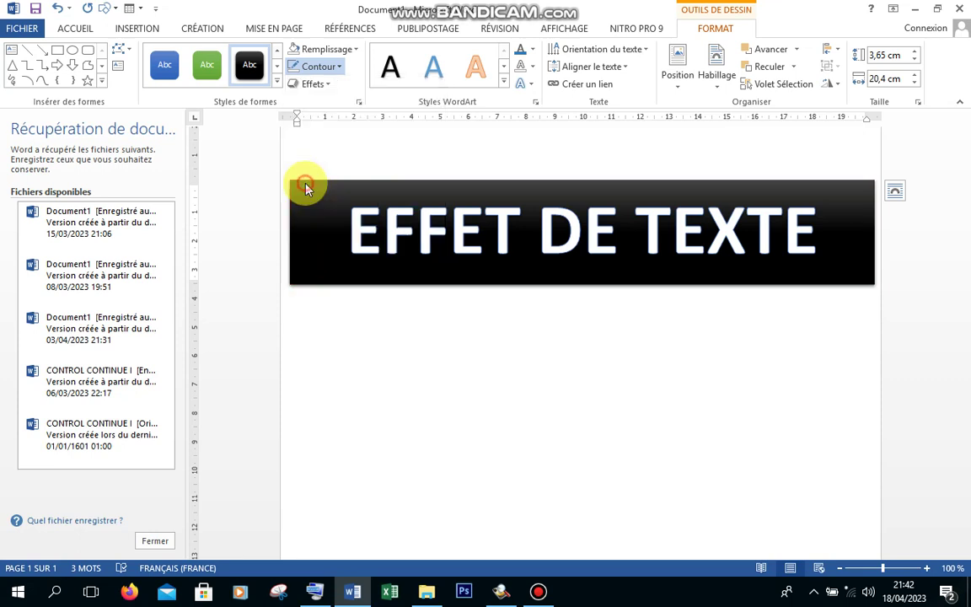
{"action": "left_click", "coordinate": [337, 67]}
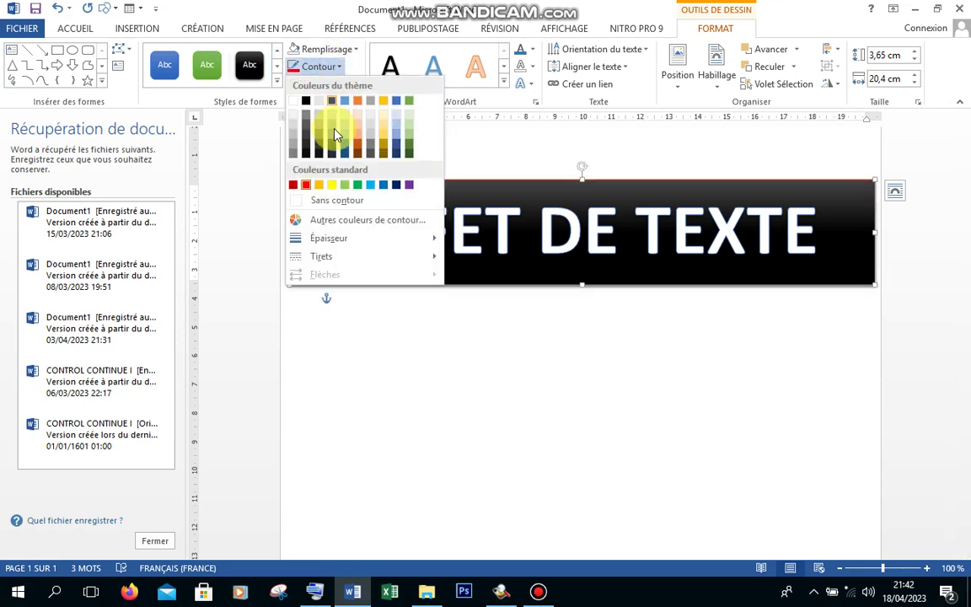
{"action": "mouse_move", "coordinate": [398, 239]}
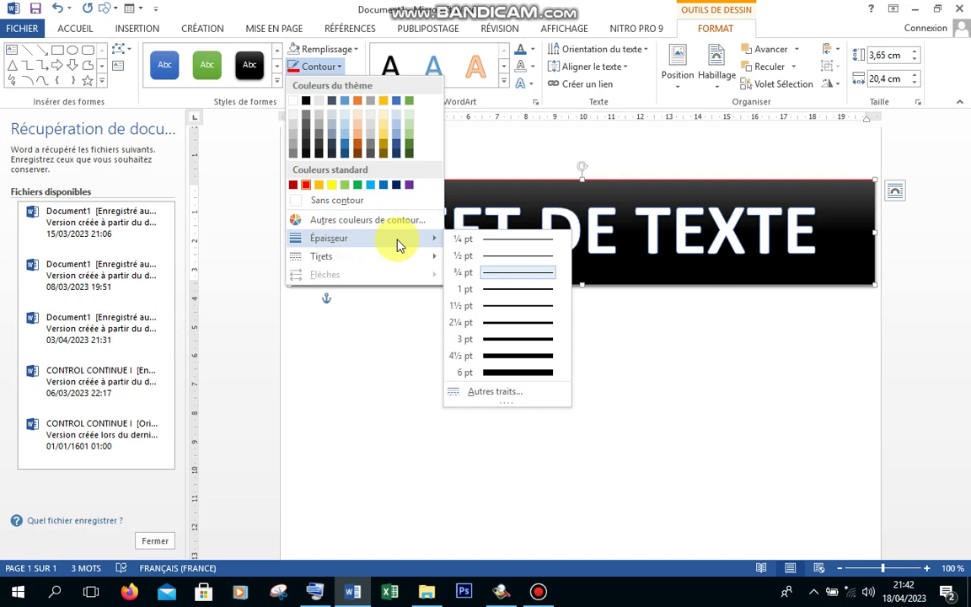
{"action": "left_click", "coordinate": [509, 340]}
{"action": "left_click", "coordinate": [371, 146]}
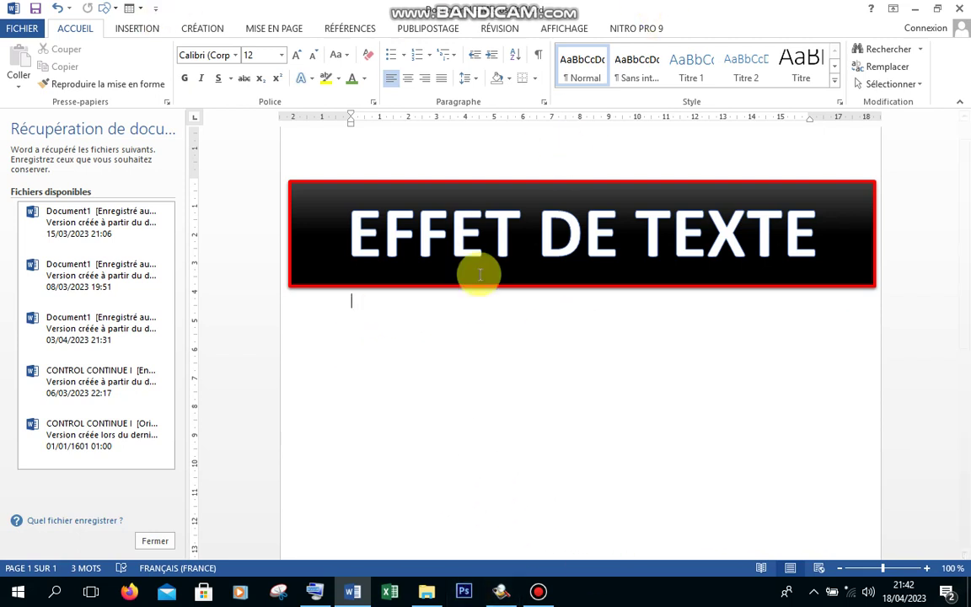
Set the banner shape to Aucun remplissage and Sans contour.
{"action": "left_click", "coordinate": [590, 288]}
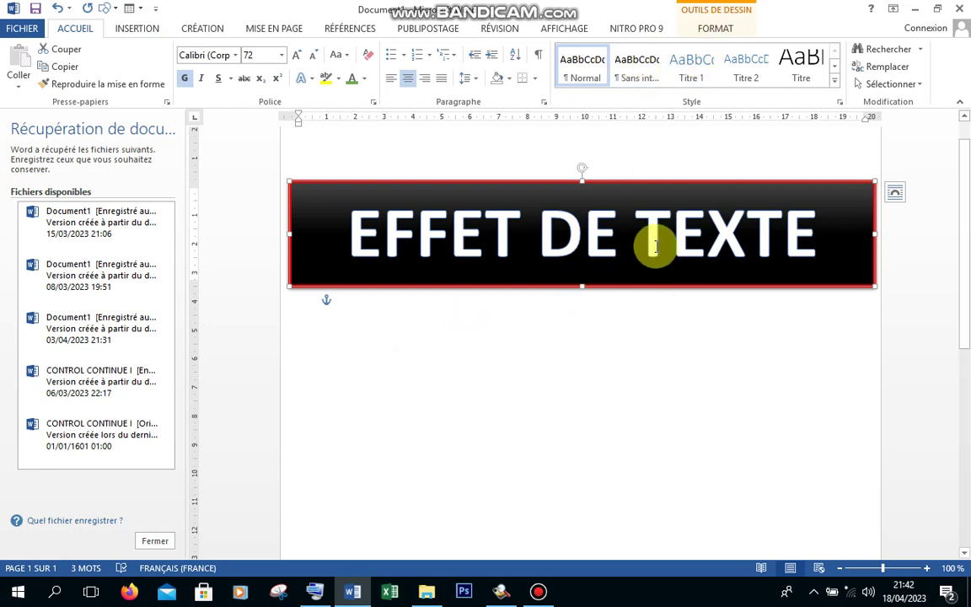
{"action": "left_click", "coordinate": [715, 32]}
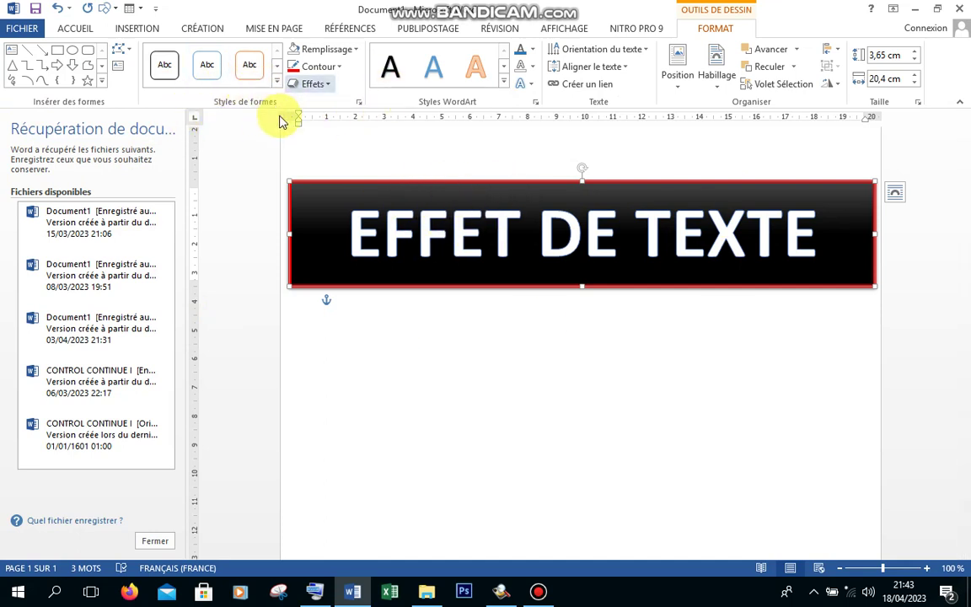
{"action": "left_click", "coordinate": [359, 51]}
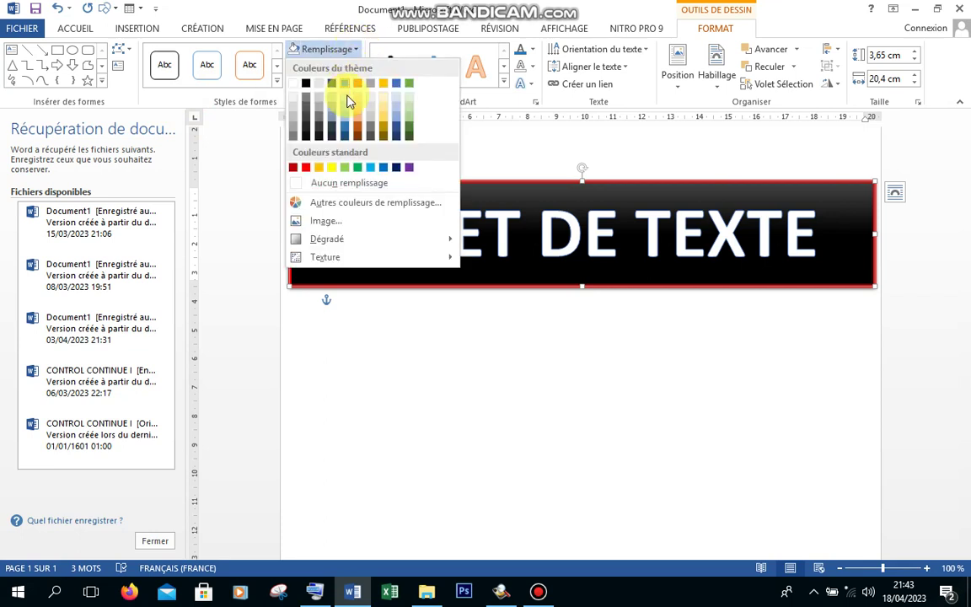
{"action": "left_click", "coordinate": [347, 185]}
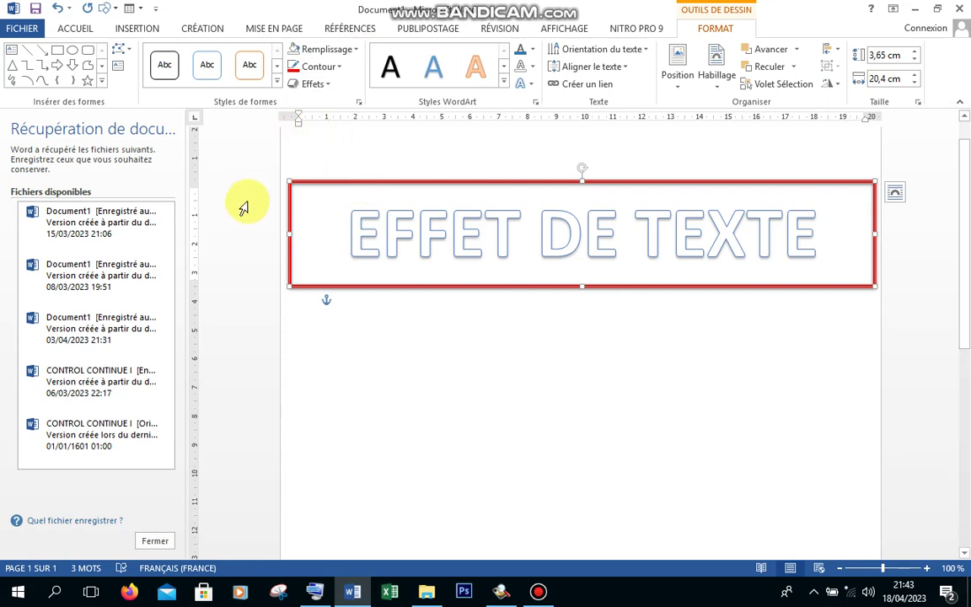
{"action": "left_click", "coordinate": [334, 69]}
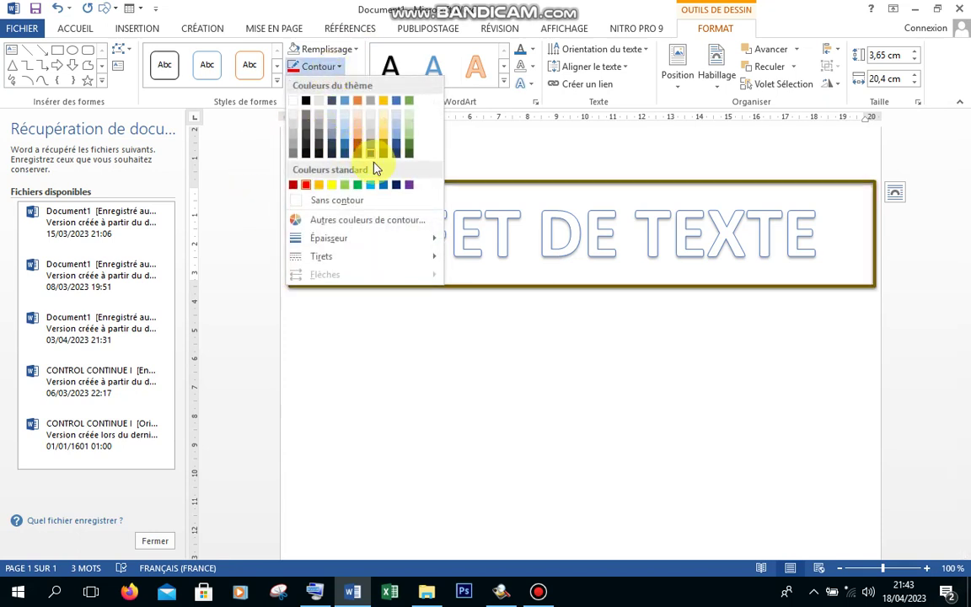
{"action": "left_click", "coordinate": [337, 202]}
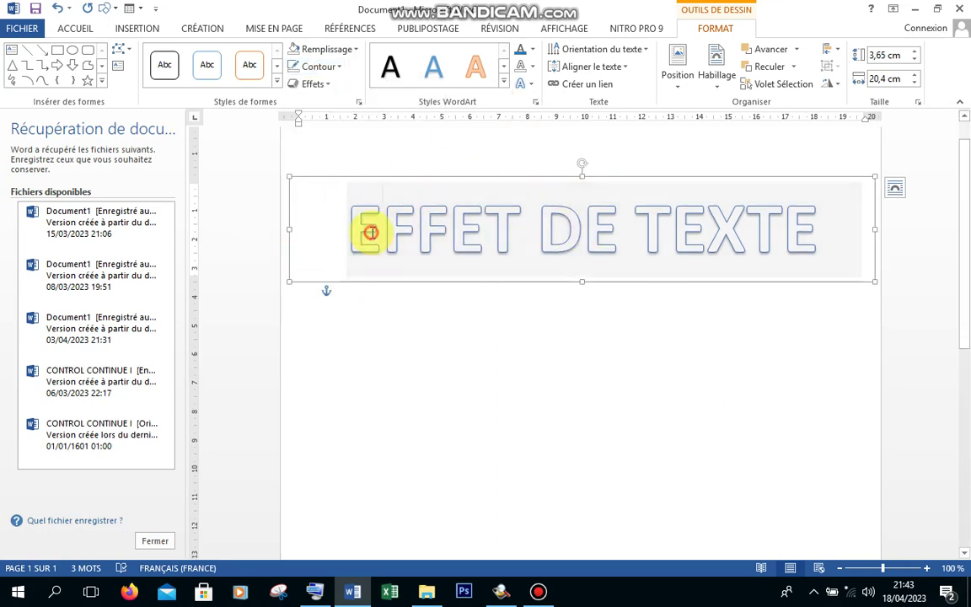
Apply the bold blue WordArt style to the whole 'EFFET DE TEXTE' line.
{"action": "triple_click", "coordinate": [369, 234]}
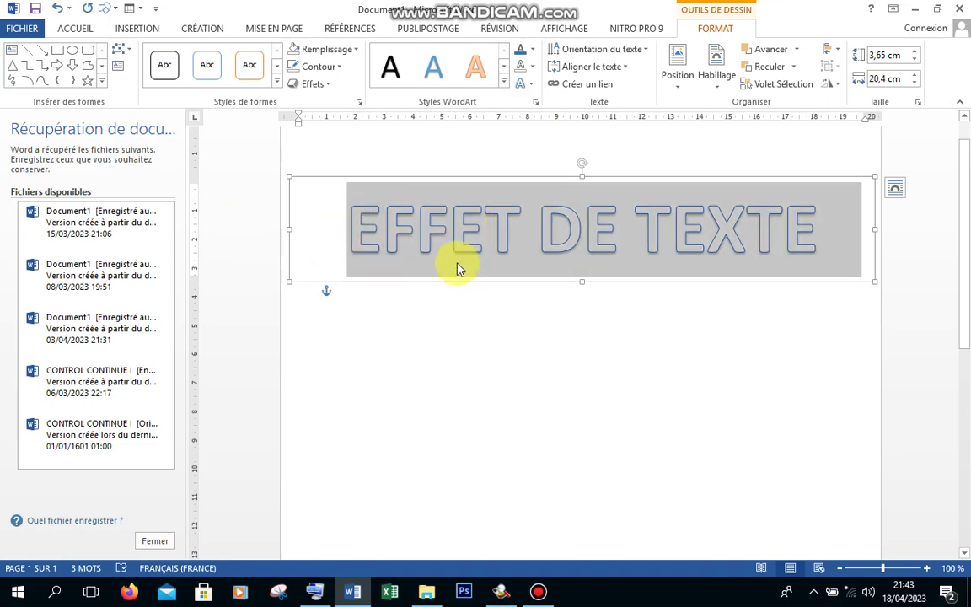
{"action": "left_click", "coordinate": [503, 84]}
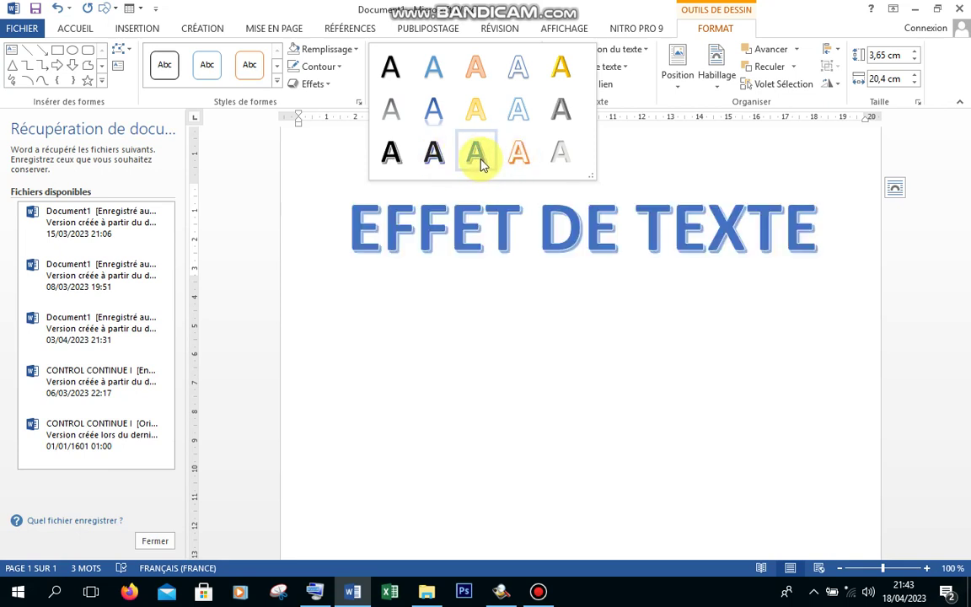
{"action": "left_click", "coordinate": [481, 164]}
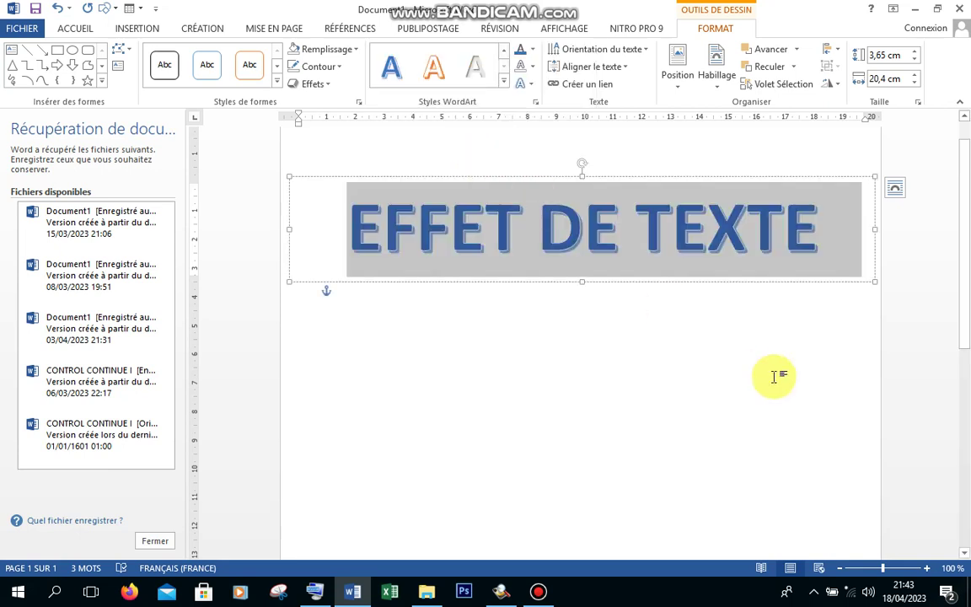
{"action": "left_click", "coordinate": [783, 240]}
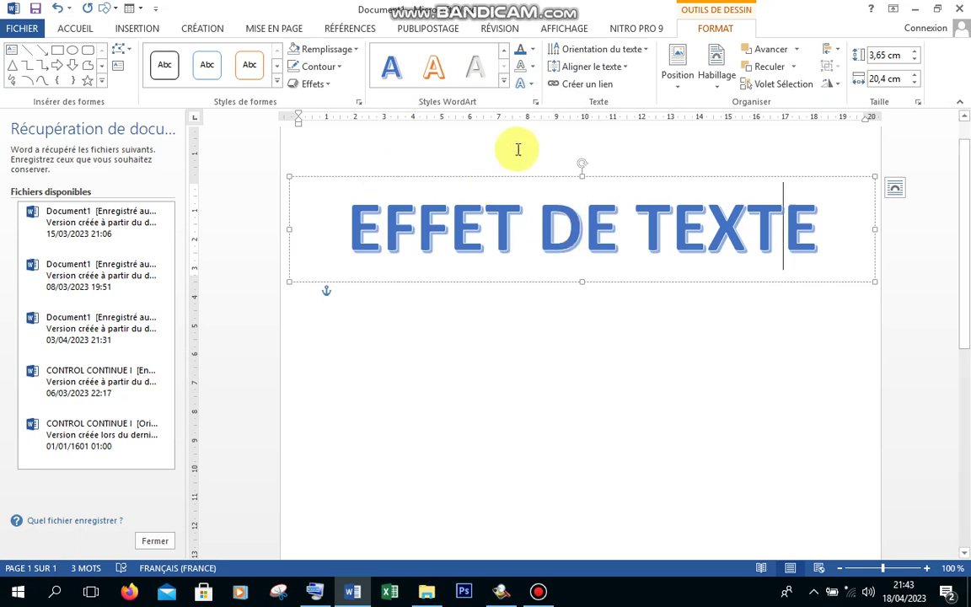
{"action": "left_click", "coordinate": [582, 228]}
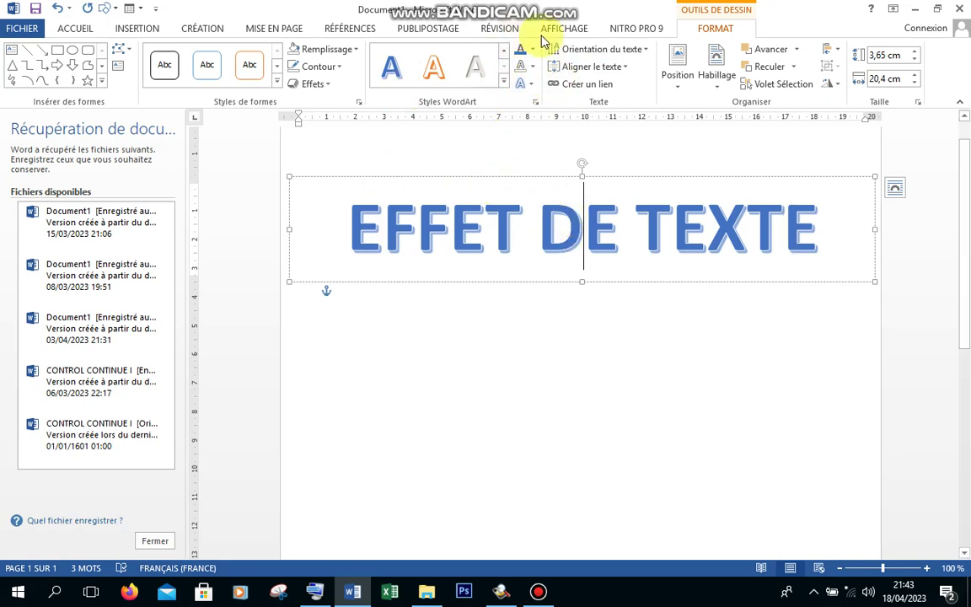
Apply an Externe shadow preset from Effets du texte > Ombre to the lettering.
{"action": "triple_click", "coordinate": [330, 234]}
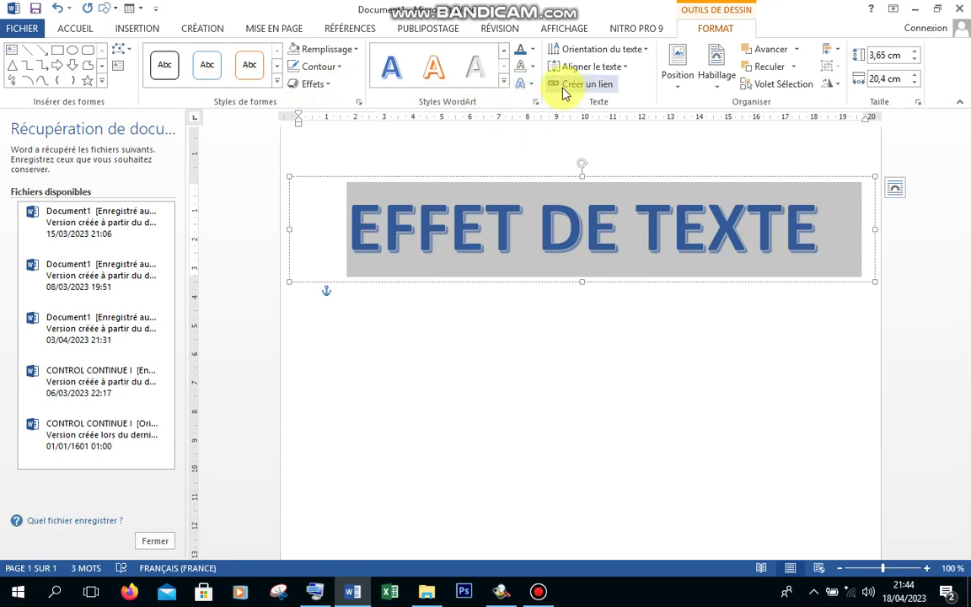
{"action": "left_click", "coordinate": [533, 87]}
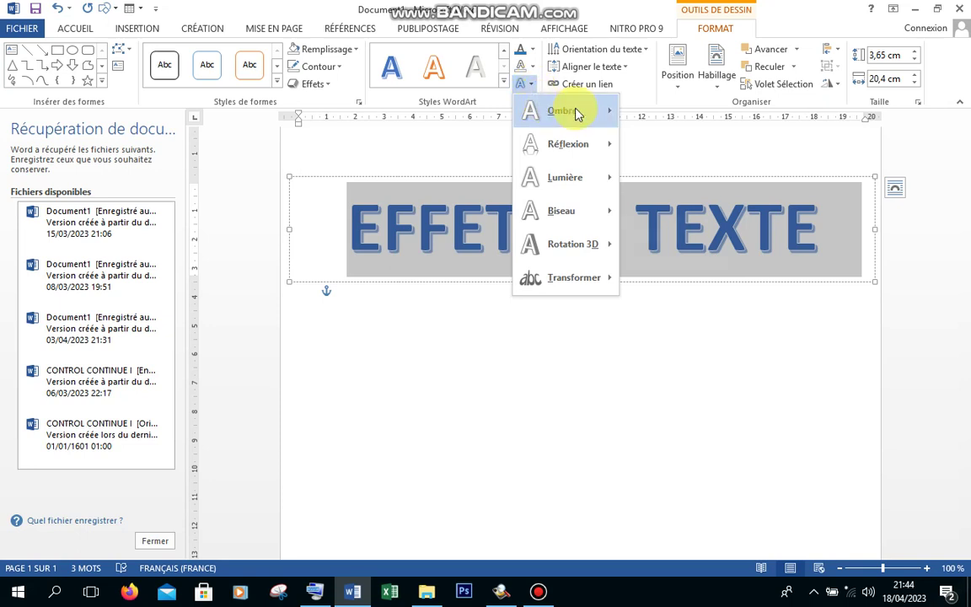
{"action": "mouse_move", "coordinate": [577, 108]}
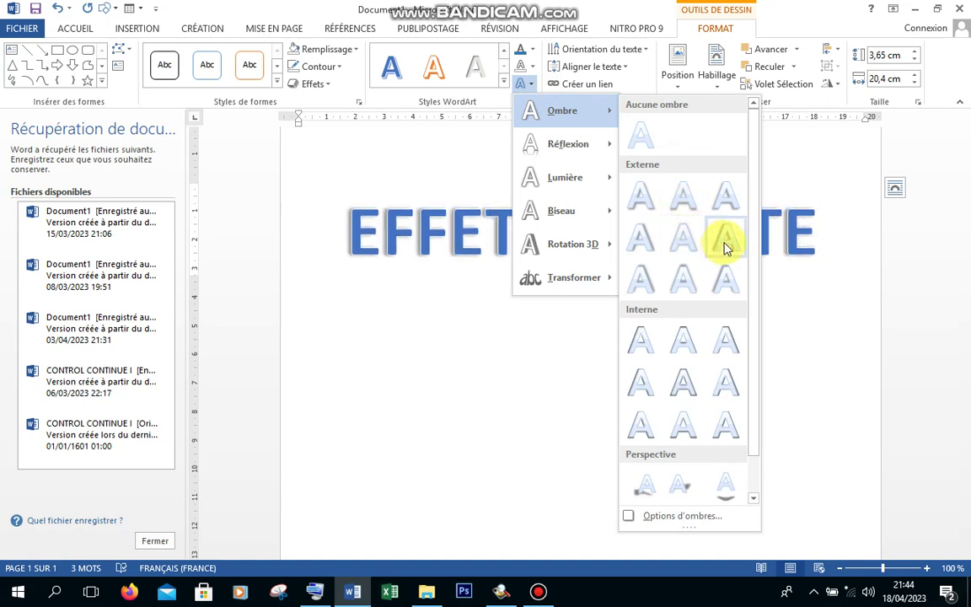
{"action": "left_click", "coordinate": [692, 244]}
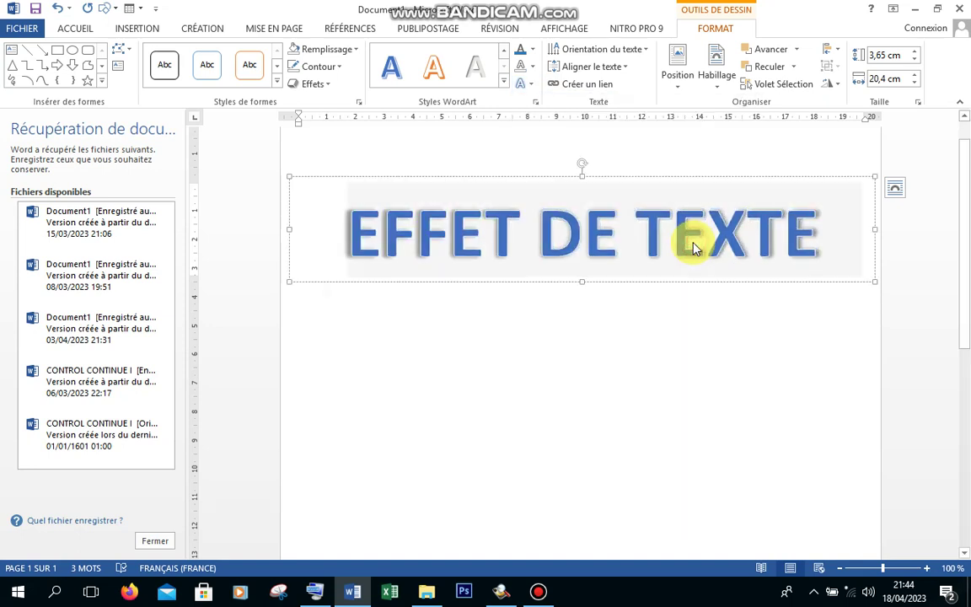
{"action": "left_click", "coordinate": [570, 272]}
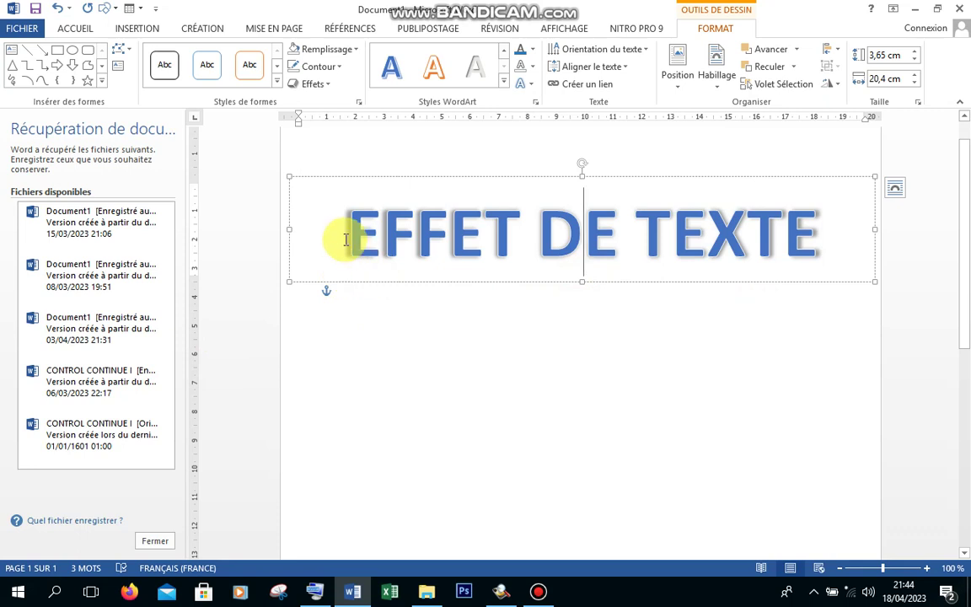
{"action": "left_click", "coordinate": [314, 241]}
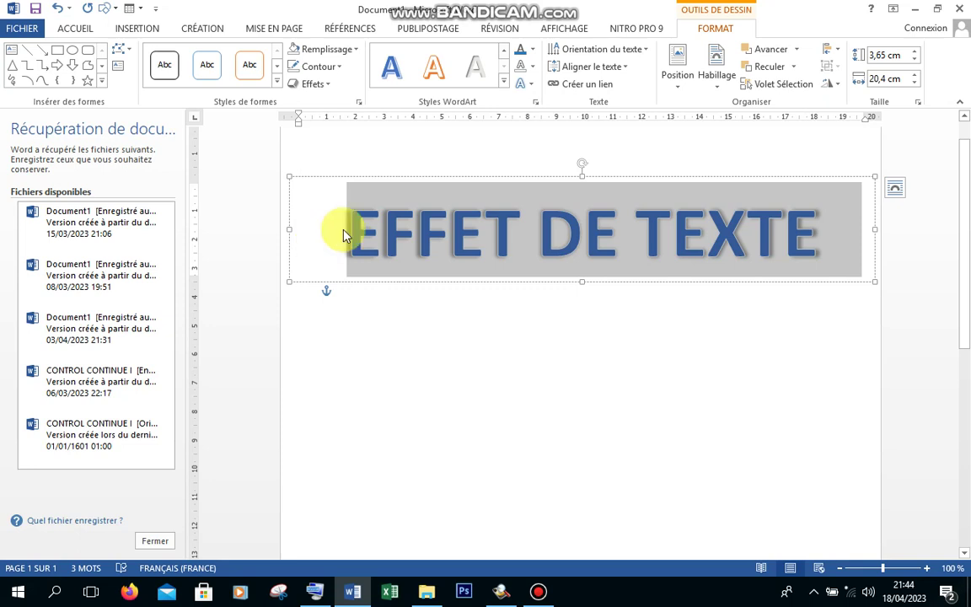
Add a glow using a standard colour from Lumière > Autres couleurs de lumière.
{"action": "left_click", "coordinate": [528, 84]}
{"action": "mouse_move", "coordinate": [573, 145]}
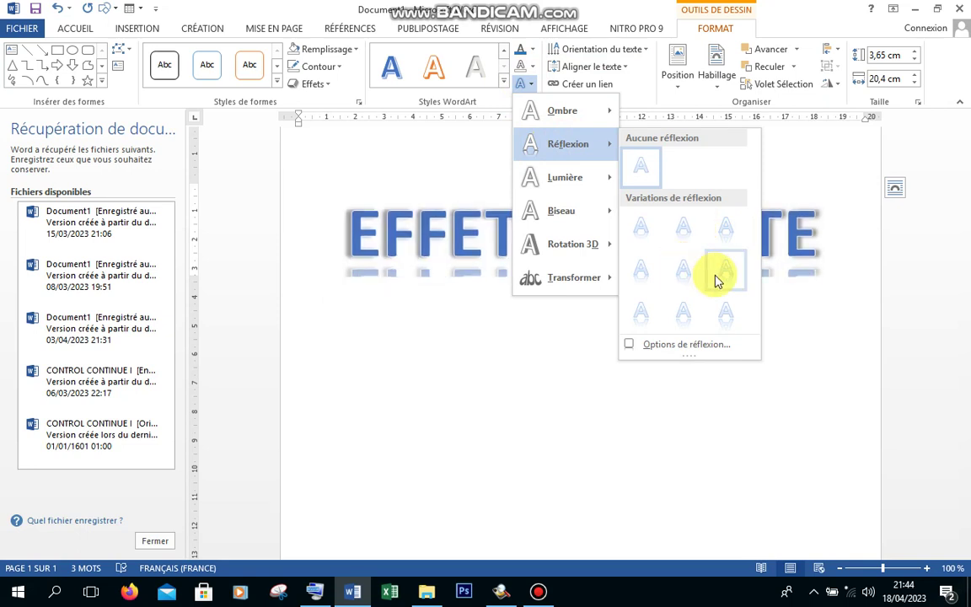
{"action": "mouse_move", "coordinate": [605, 178]}
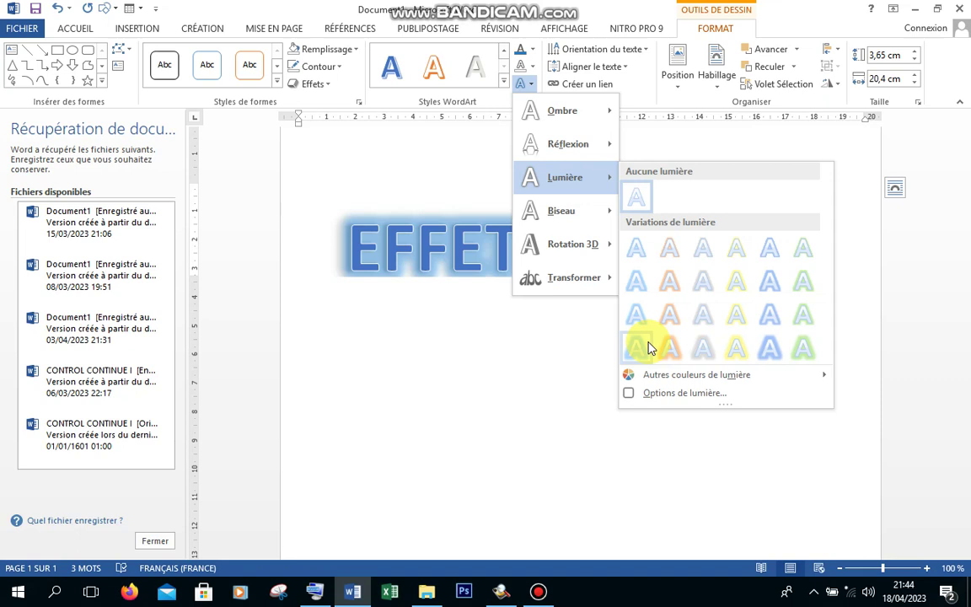
{"action": "mouse_move", "coordinate": [708, 376]}
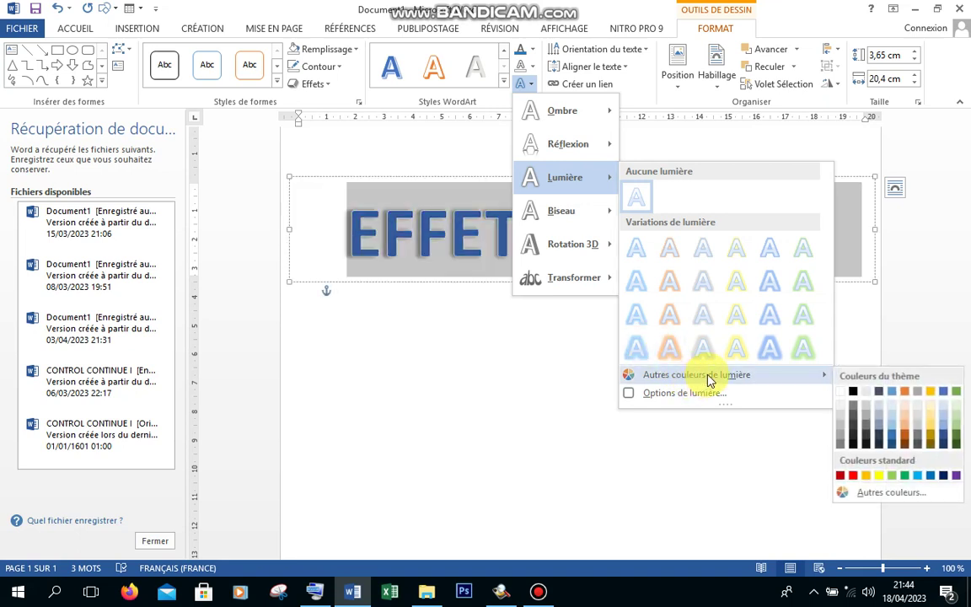
{"action": "left_click", "coordinate": [944, 477]}
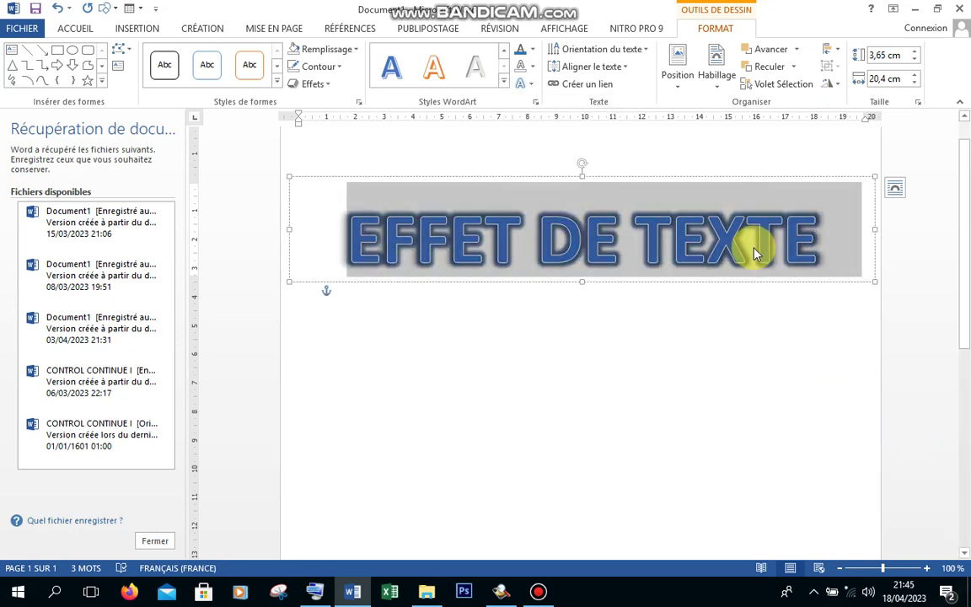
{"action": "left_click", "coordinate": [747, 245]}
{"action": "left_click_drag", "start_coordinate": [833, 254], "coordinate": [203, 242]}
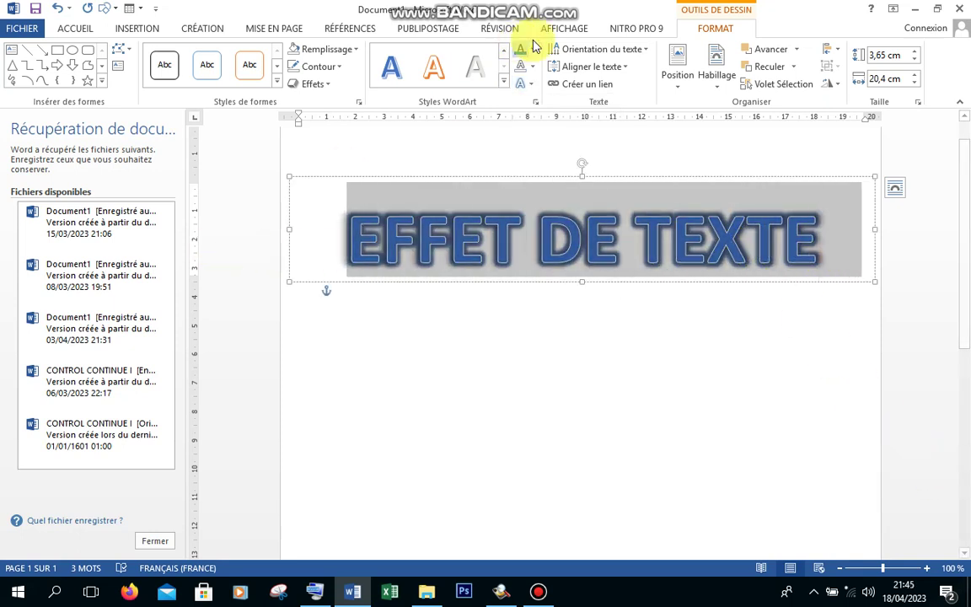
Set the text glow to Aucune lumière and bring up the Biseau effect choices.
{"action": "left_click", "coordinate": [524, 84]}
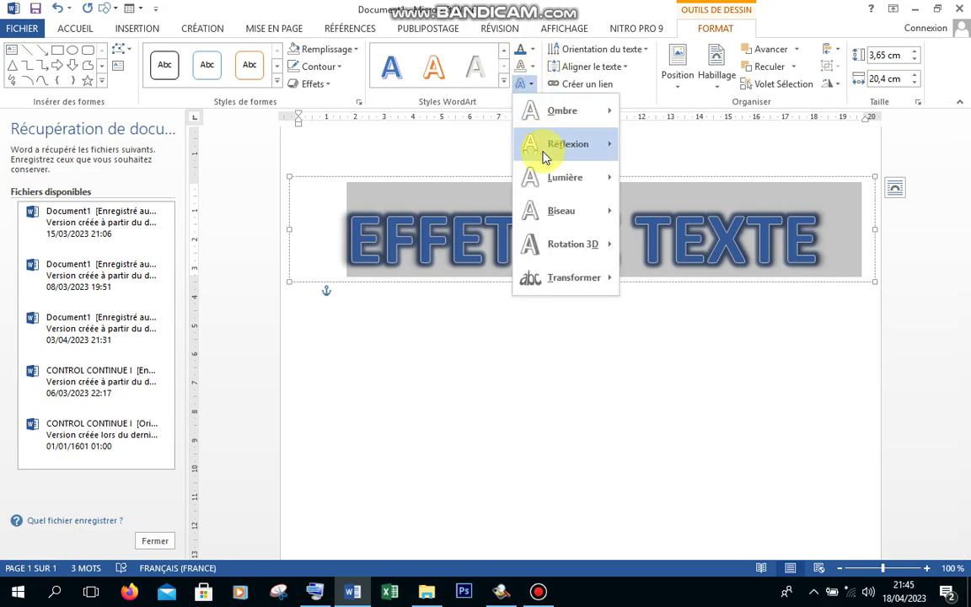
{"action": "mouse_move", "coordinate": [603, 256]}
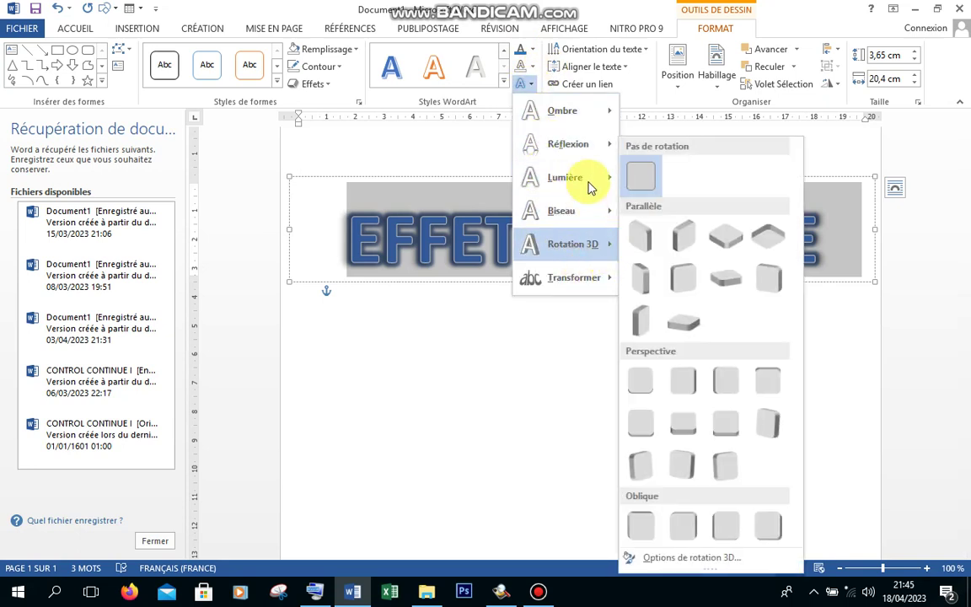
{"action": "mouse_move", "coordinate": [594, 113]}
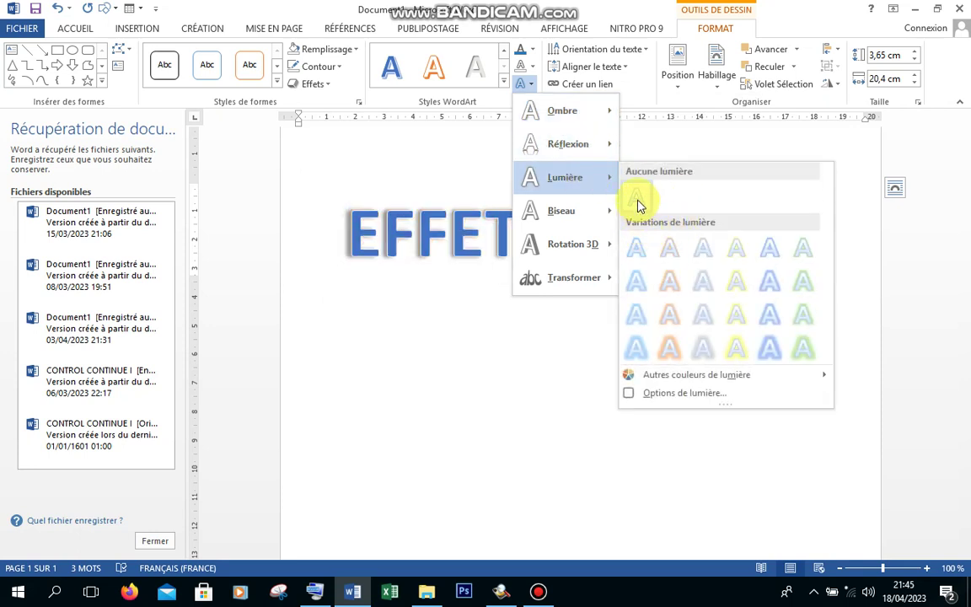
{"action": "left_click", "coordinate": [638, 201]}
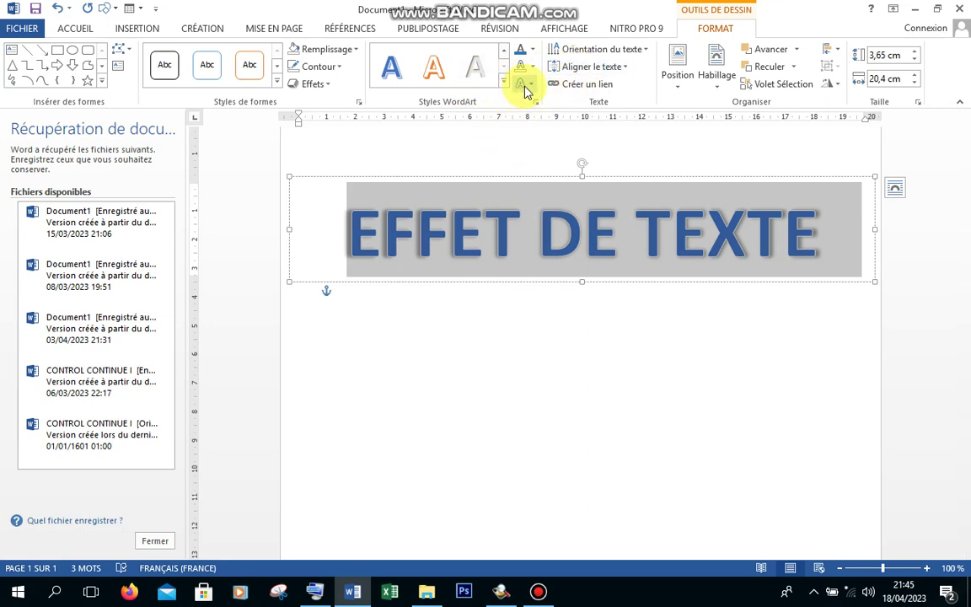
{"action": "left_click", "coordinate": [521, 85]}
{"action": "mouse_move", "coordinate": [578, 222]}
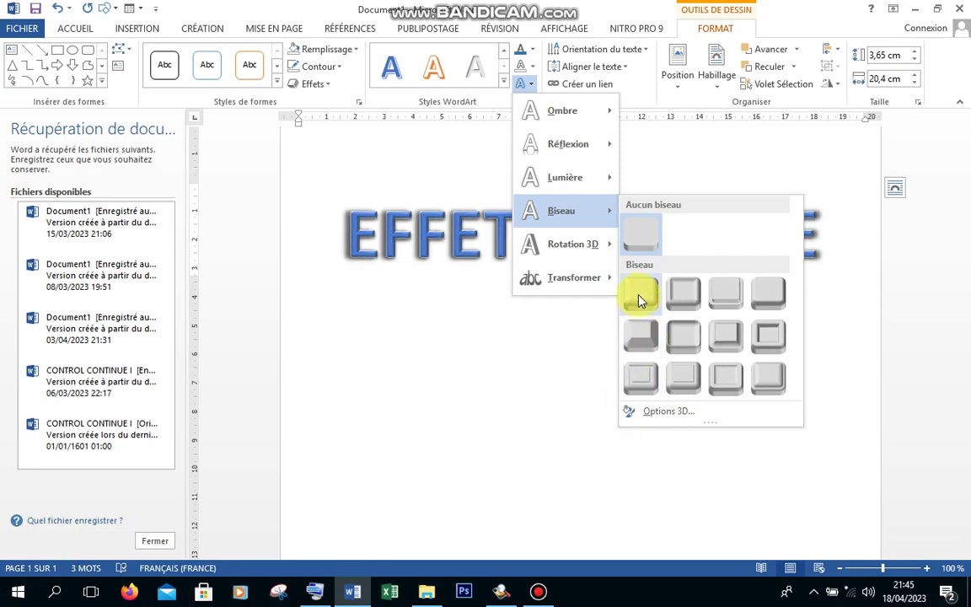
Apply the bevel preset, then reselect the whole 'EFFET DE TEXTE' WordArt text.
{"action": "left_click", "coordinate": [730, 301]}
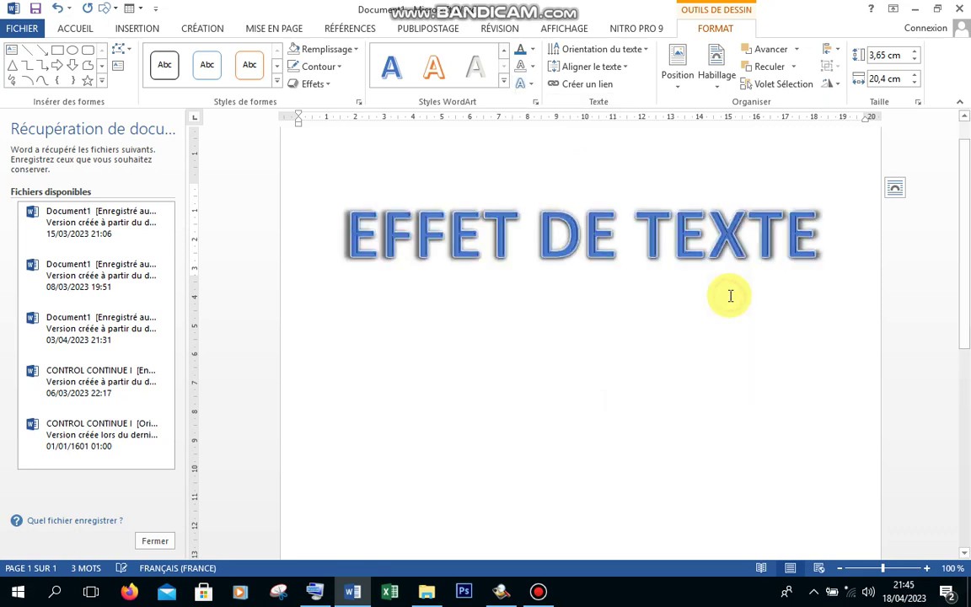
{"action": "left_click", "coordinate": [562, 228]}
{"action": "left_click_drag", "start_coordinate": [345, 228], "coordinate": [900, 250]}
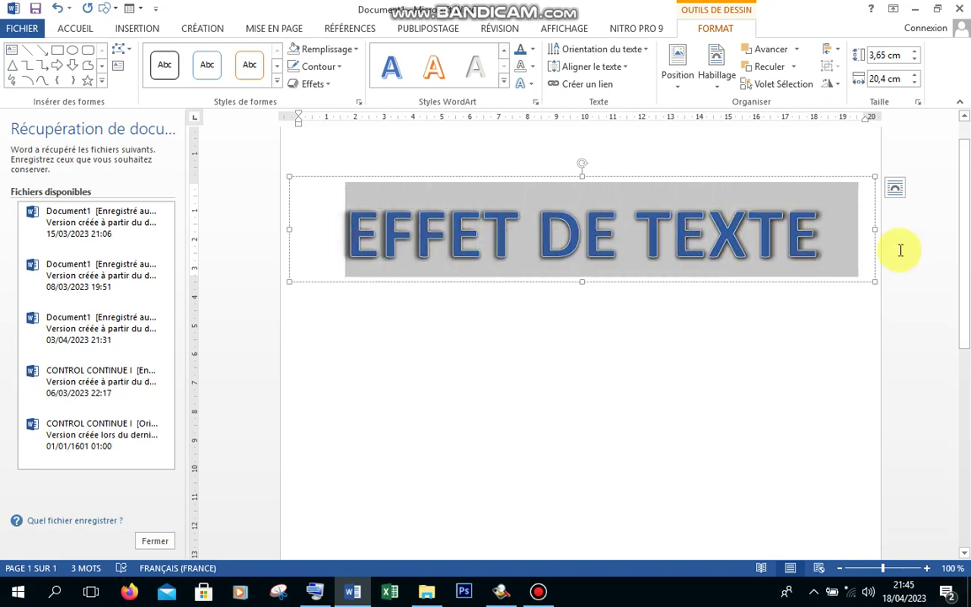
{"action": "left_click", "coordinate": [75, 32]}
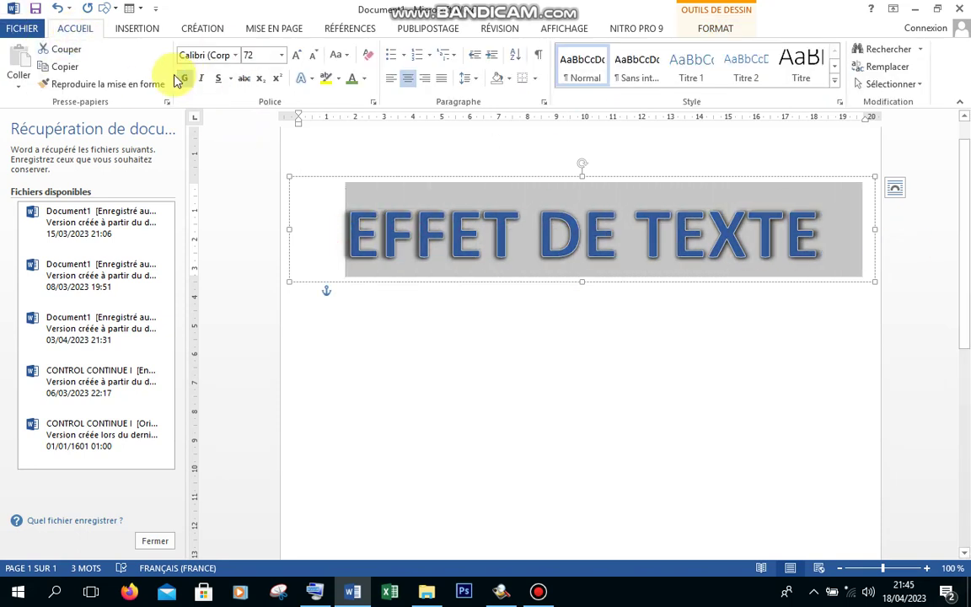
{"action": "left_click", "coordinate": [706, 269]}
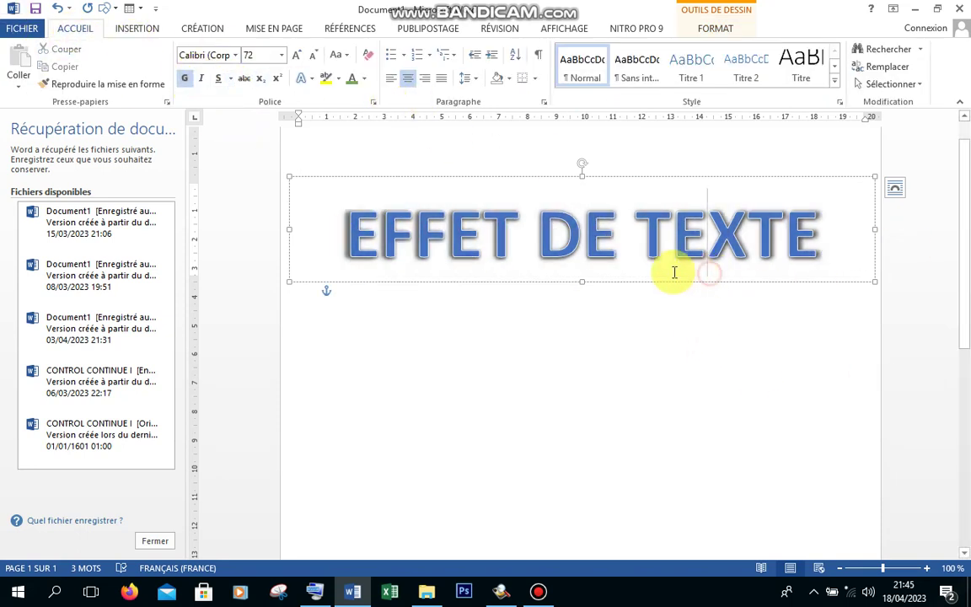
{"action": "left_click_drag", "start_coordinate": [343, 259], "coordinate": [856, 219]}
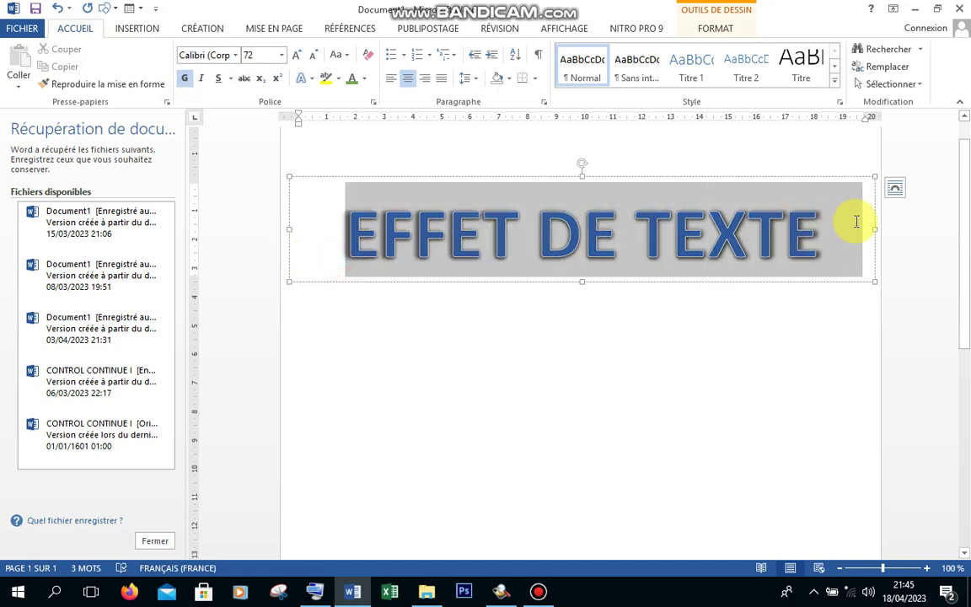
Show the Rotation 3D preset gallery under Format > Effets du texte.
{"action": "left_click", "coordinate": [713, 28]}
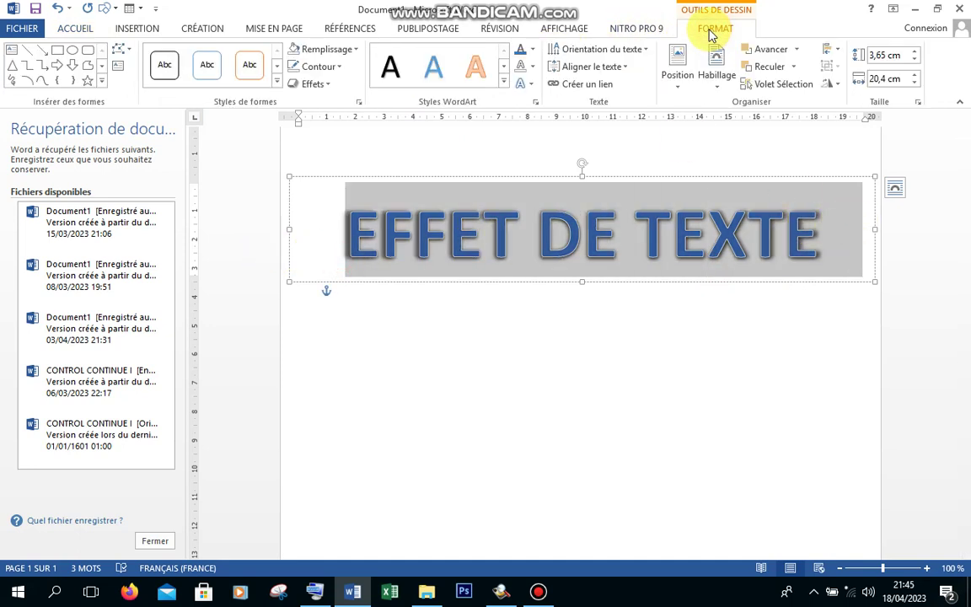
{"action": "left_click", "coordinate": [525, 85]}
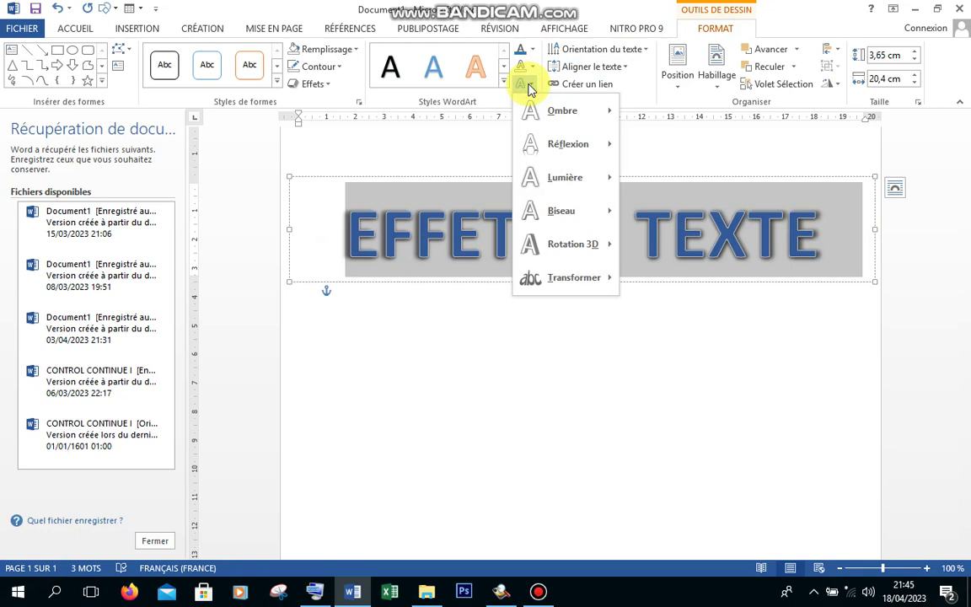
{"action": "mouse_move", "coordinate": [603, 247]}
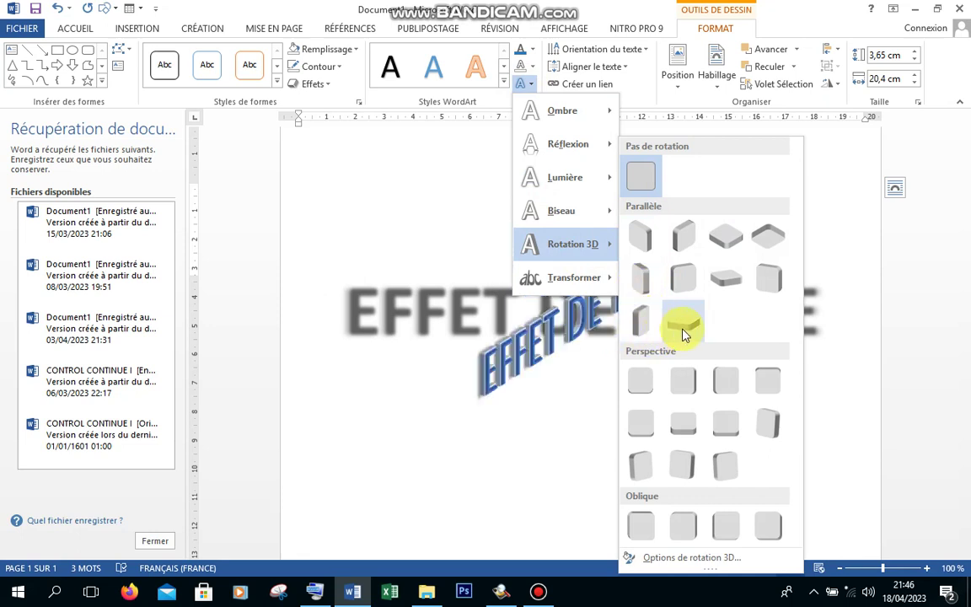
Apply a Perspective 3D rotation preset, then reselect all of the WordArt text.
{"action": "left_click", "coordinate": [770, 431]}
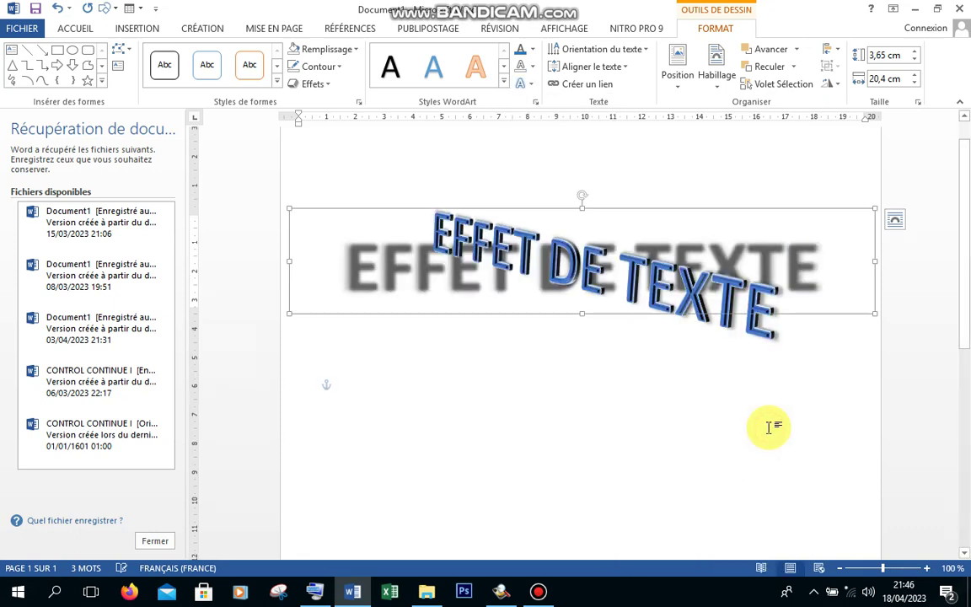
{"action": "left_click", "coordinate": [555, 433]}
{"action": "left_click", "coordinate": [489, 236]}
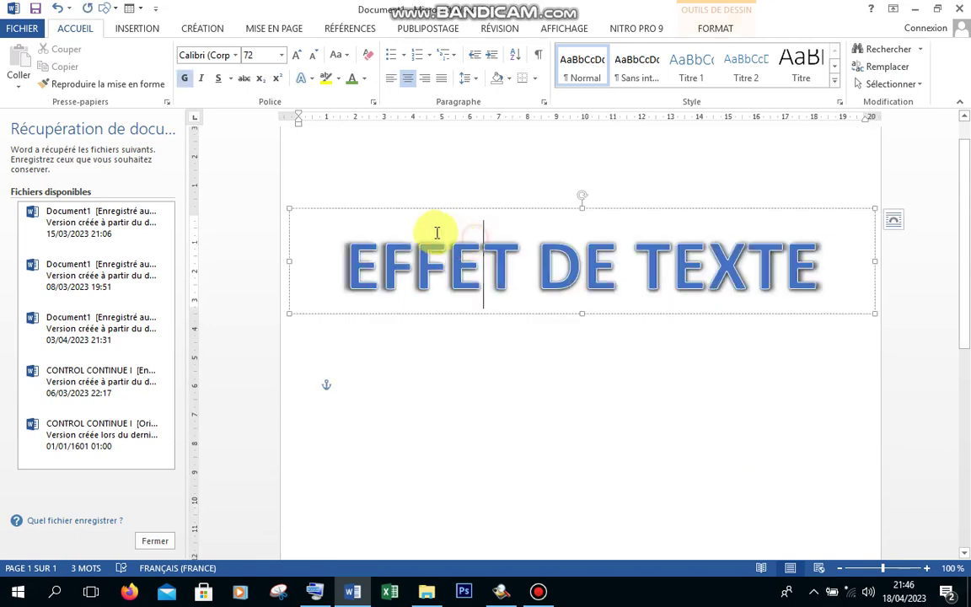
{"action": "left_click_drag", "start_coordinate": [345, 268], "coordinate": [891, 297]}
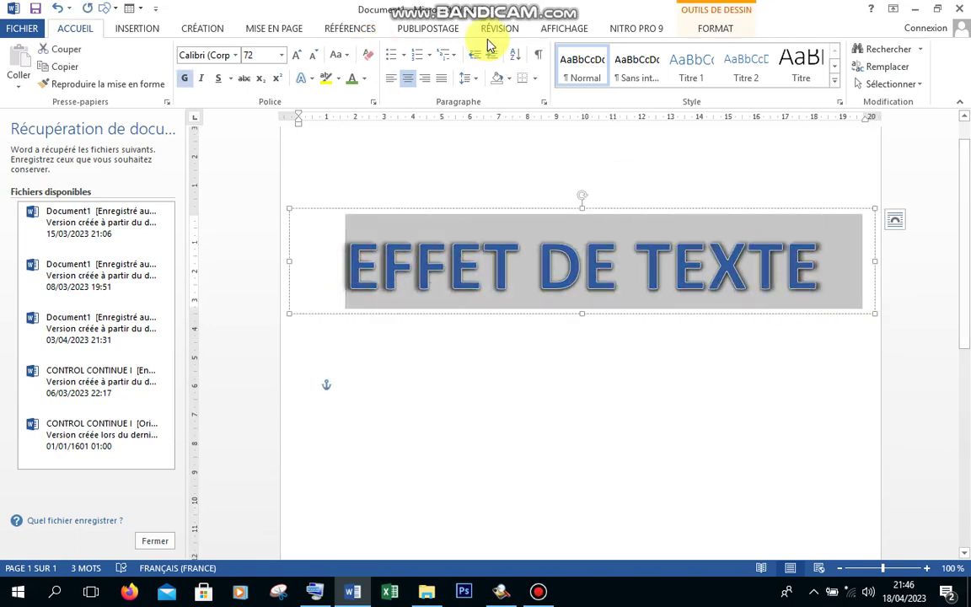
Remove the 3D rotation with Rotation 3D > Pas de rotation and reselect the text.
{"action": "left_click", "coordinate": [703, 32]}
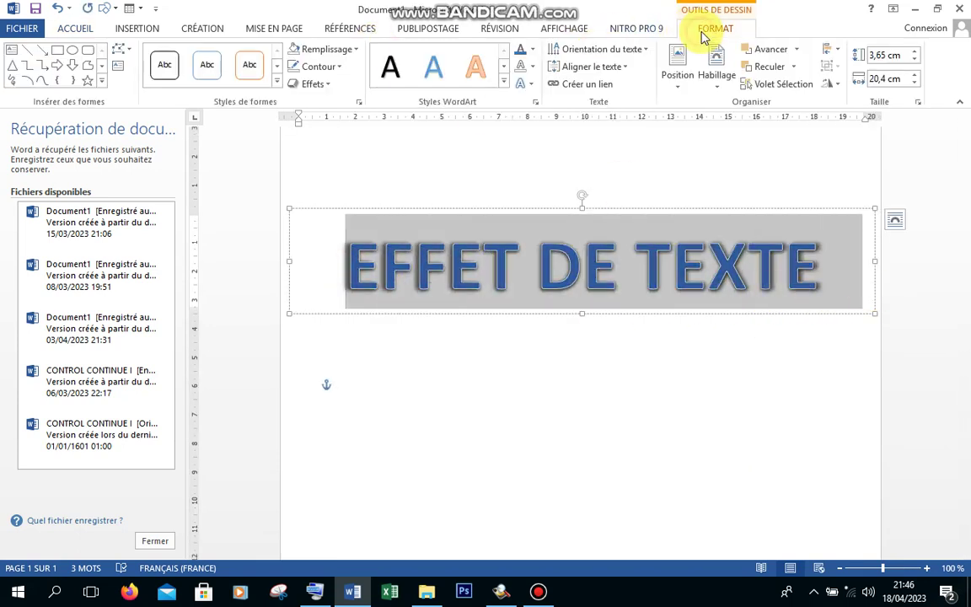
{"action": "left_click", "coordinate": [526, 85]}
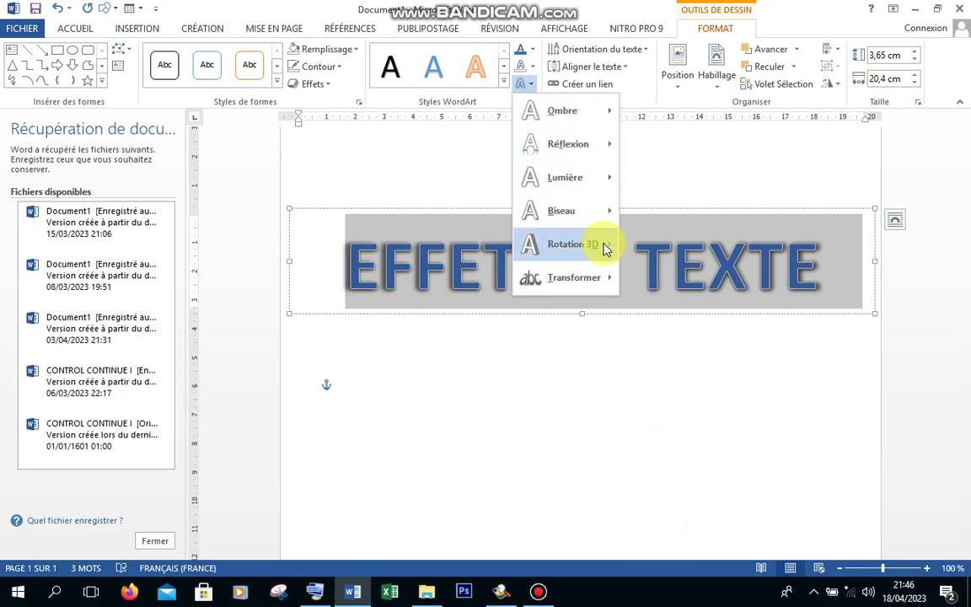
{"action": "mouse_move", "coordinate": [605, 246]}
{"action": "left_click", "coordinate": [646, 178]}
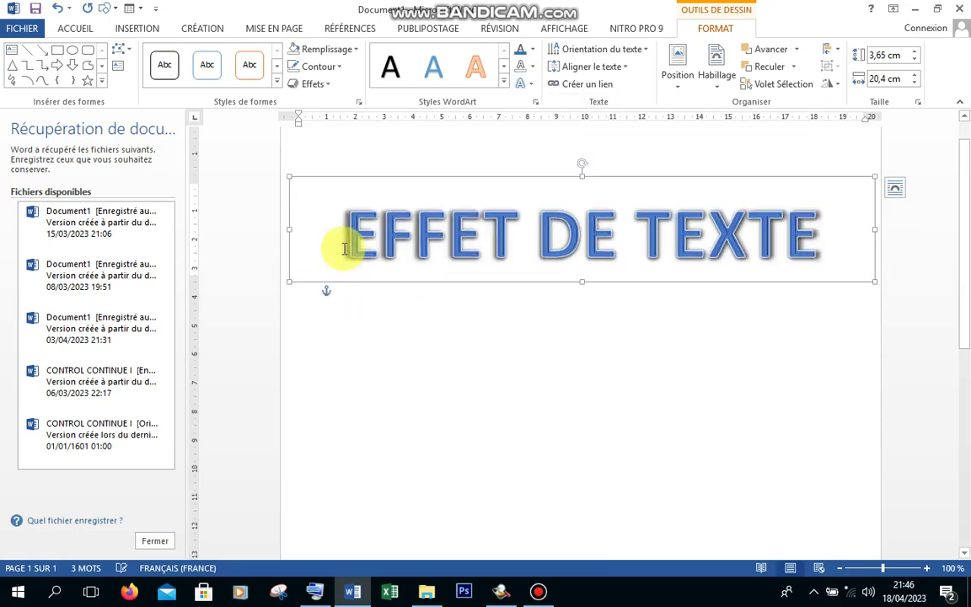
{"action": "left_click_drag", "start_coordinate": [357, 243], "coordinate": [944, 263]}
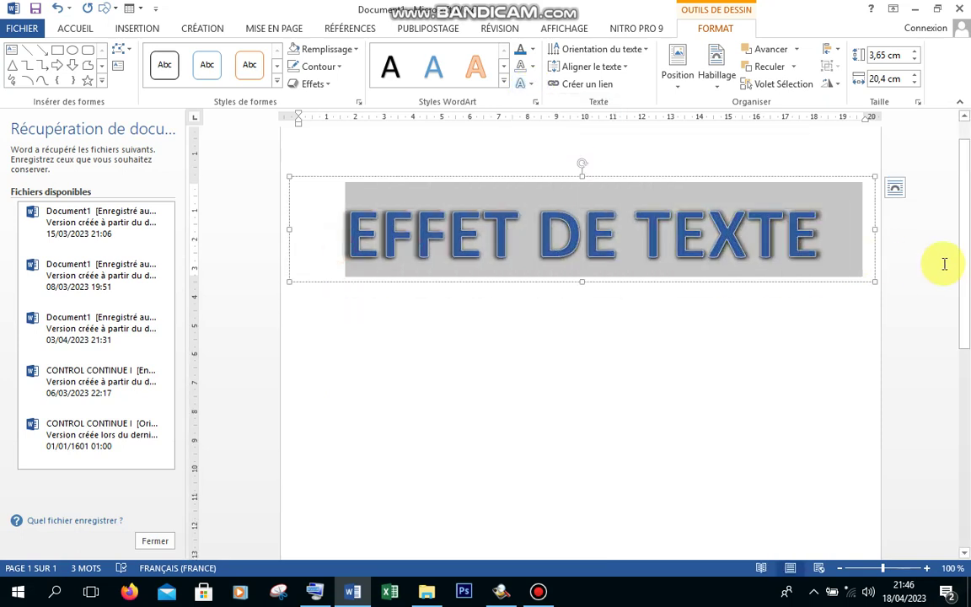
Try a warp from Effets du texte > Transformer, then reselect all of the WordArt text.
{"action": "left_click", "coordinate": [526, 85]}
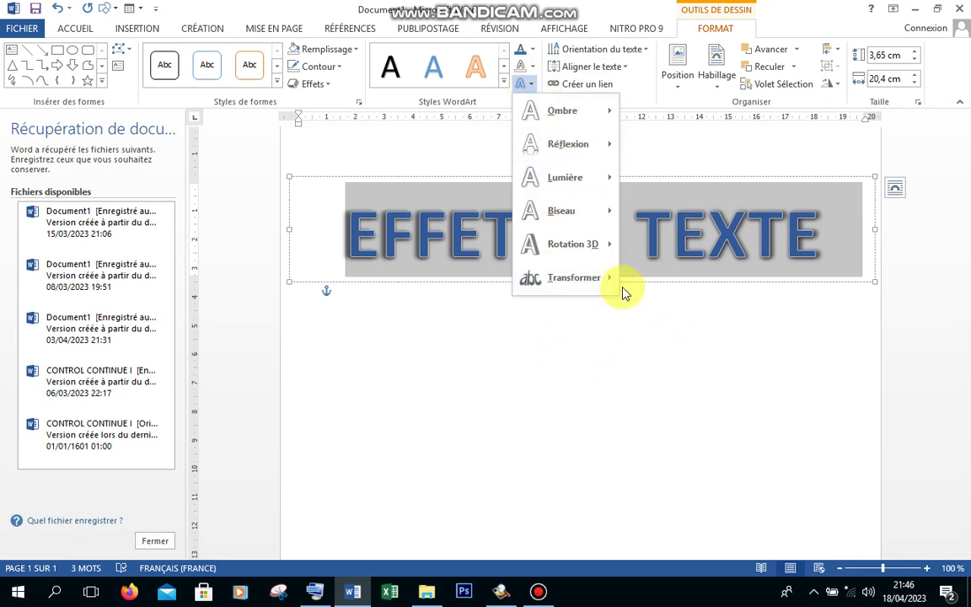
{"action": "mouse_move", "coordinate": [605, 279]}
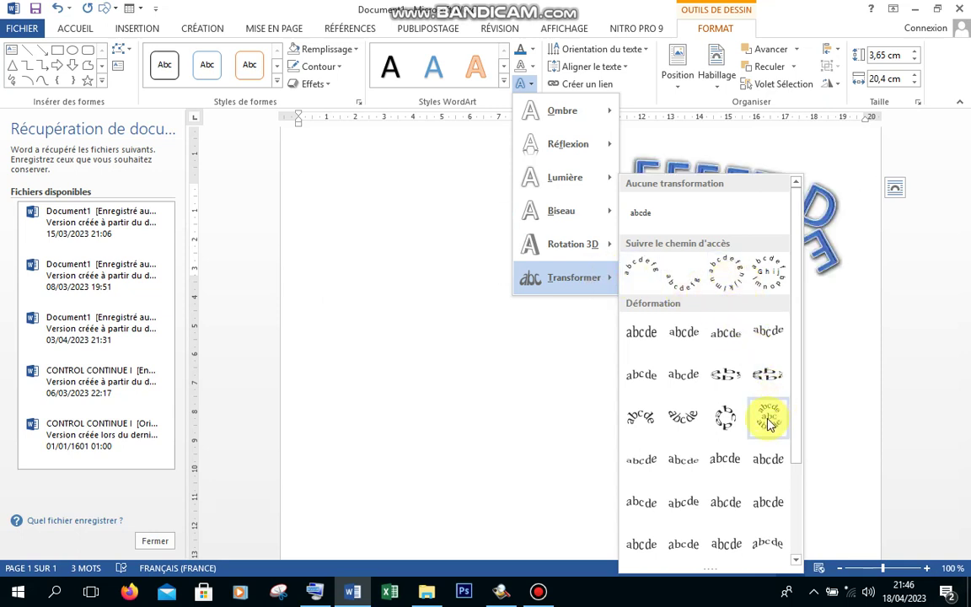
{"action": "left_click", "coordinate": [682, 331]}
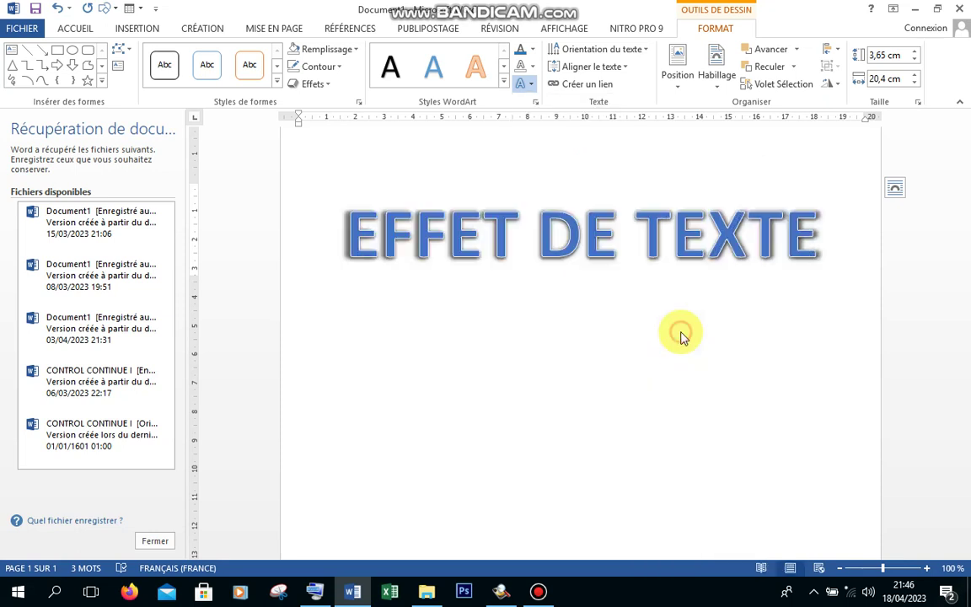
{"action": "left_click", "coordinate": [513, 368]}
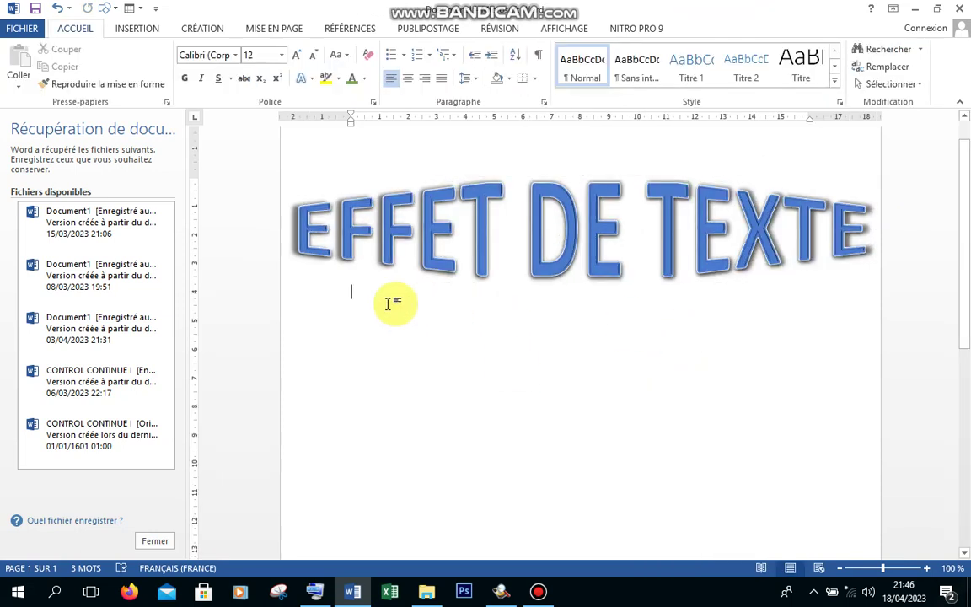
{"action": "triple_click", "coordinate": [297, 239]}
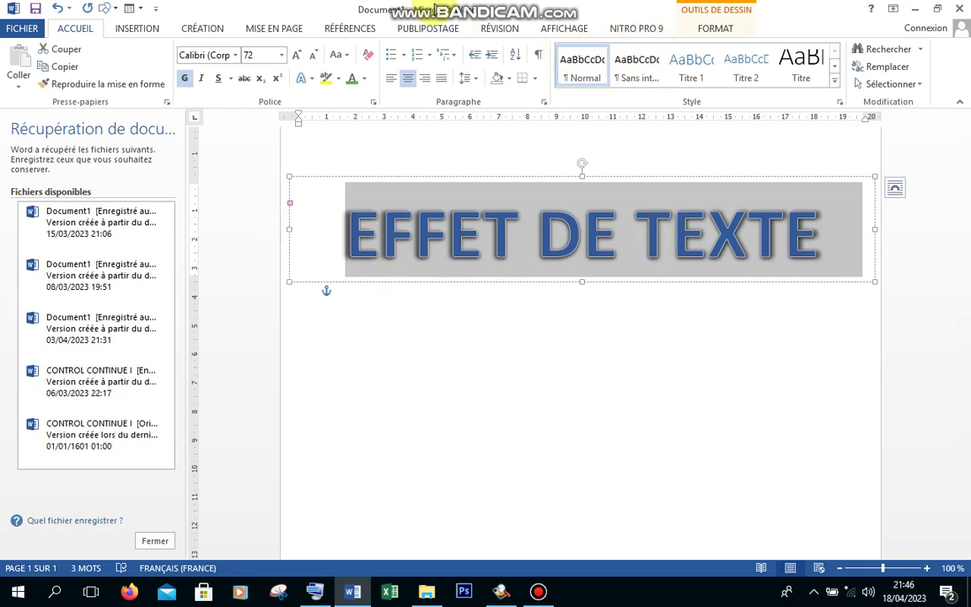
Bend the text along an arched path, then switch to the circle preset under Suivre le chemin d'accès.
{"action": "left_click", "coordinate": [717, 29]}
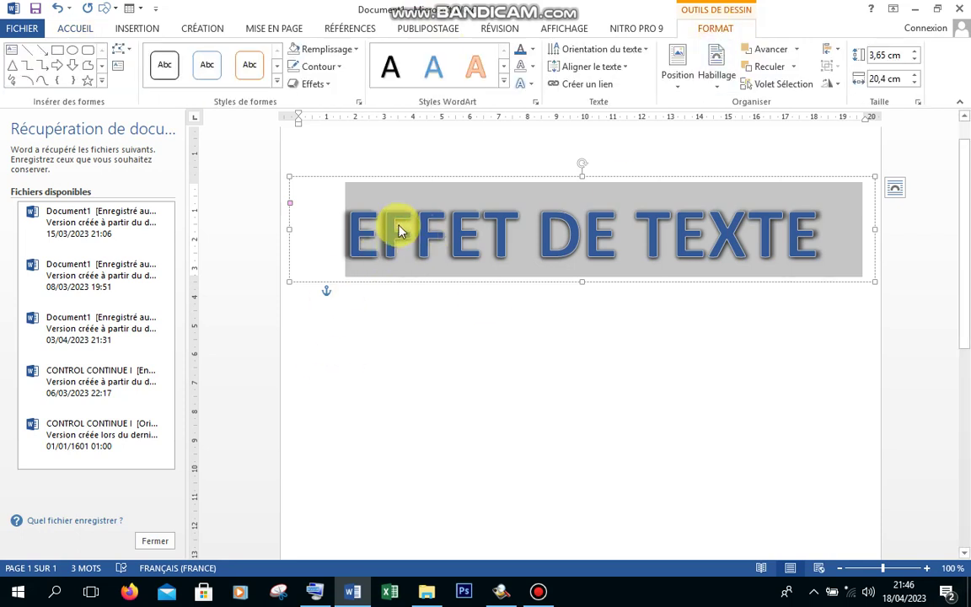
{"action": "left_click", "coordinate": [524, 83]}
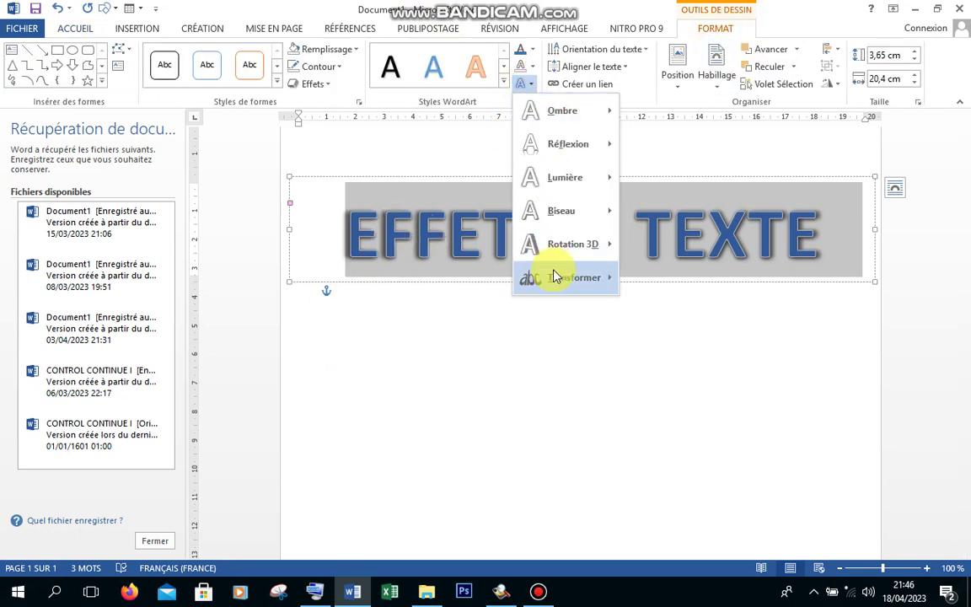
{"action": "mouse_move", "coordinate": [555, 276]}
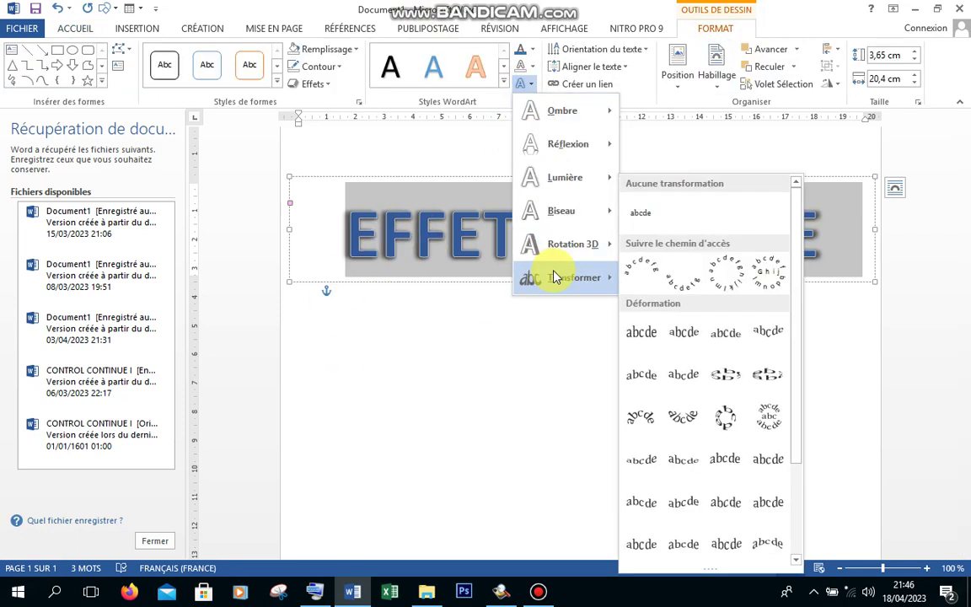
{"action": "left_click", "coordinate": [688, 284]}
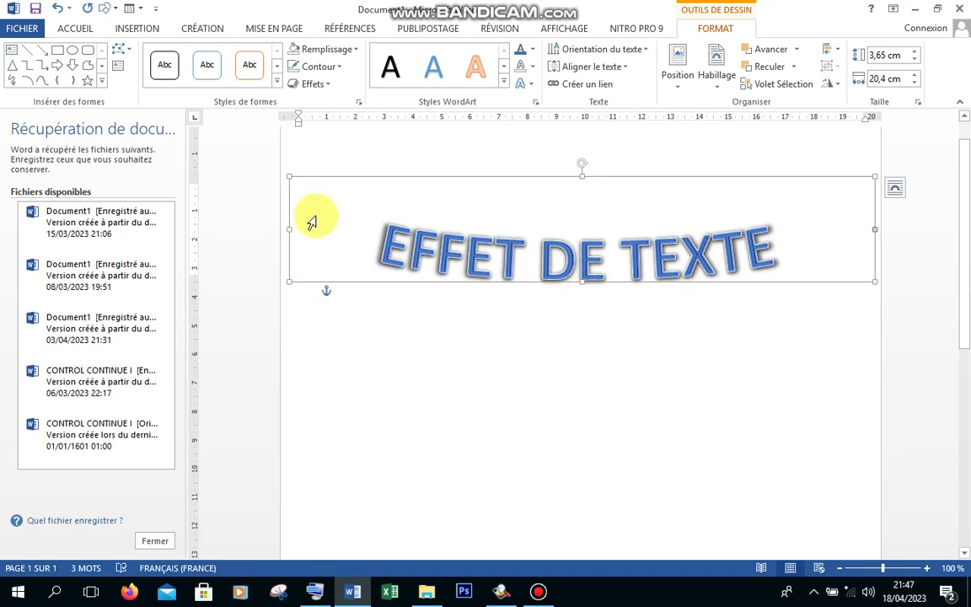
{"action": "left_click", "coordinate": [524, 84]}
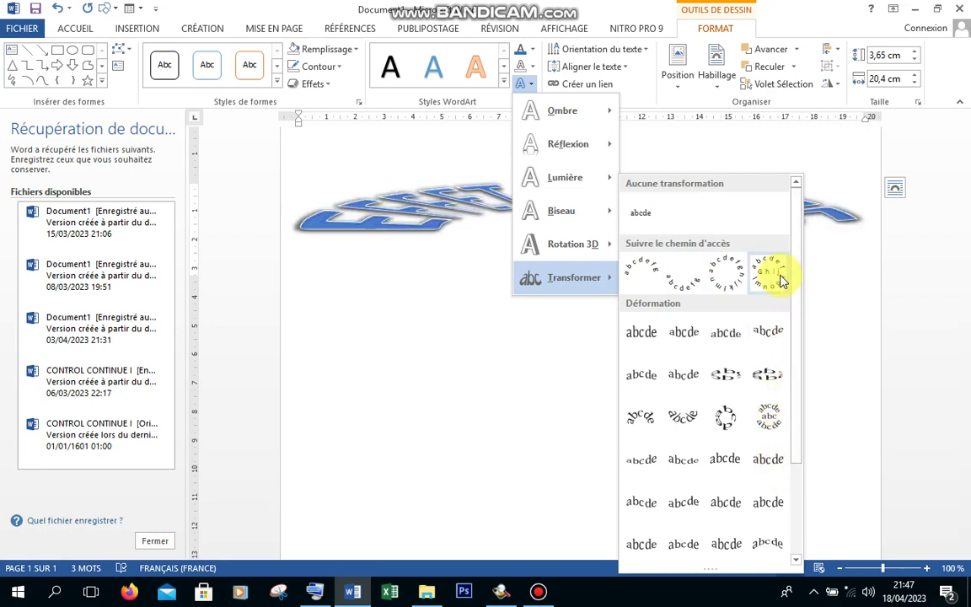
{"action": "left_click", "coordinate": [713, 272]}
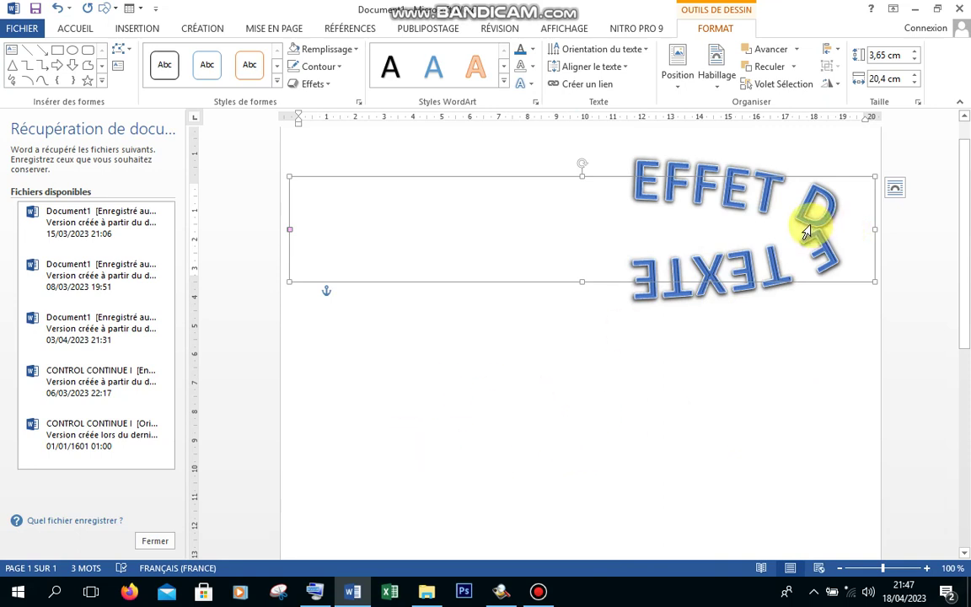
Resize the curved WordArt to about 5,9 × 6,32 cm and move it up the page.
{"action": "mouse_move", "coordinate": [875, 229]}
{"action": "left_mouse_down"}
{"action": "mouse_move", "coordinate": [763, 229]}
{"action": "mouse_move", "coordinate": [538, 307]}
{"action": "mouse_move", "coordinate": [580, 295]}
{"action": "left_mouse_up"}
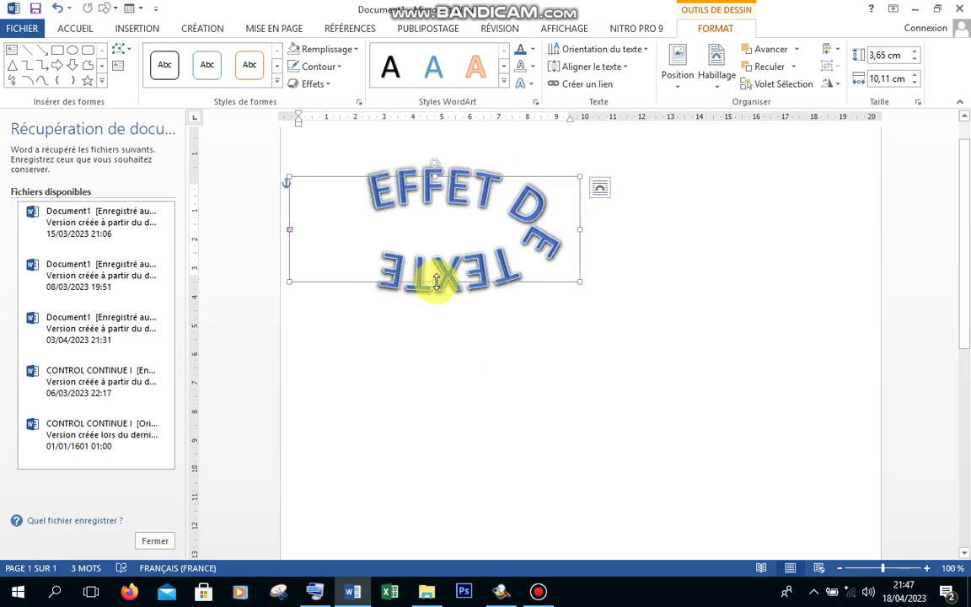
{"action": "left_click_drag", "start_coordinate": [436, 282], "coordinate": [435, 403]}
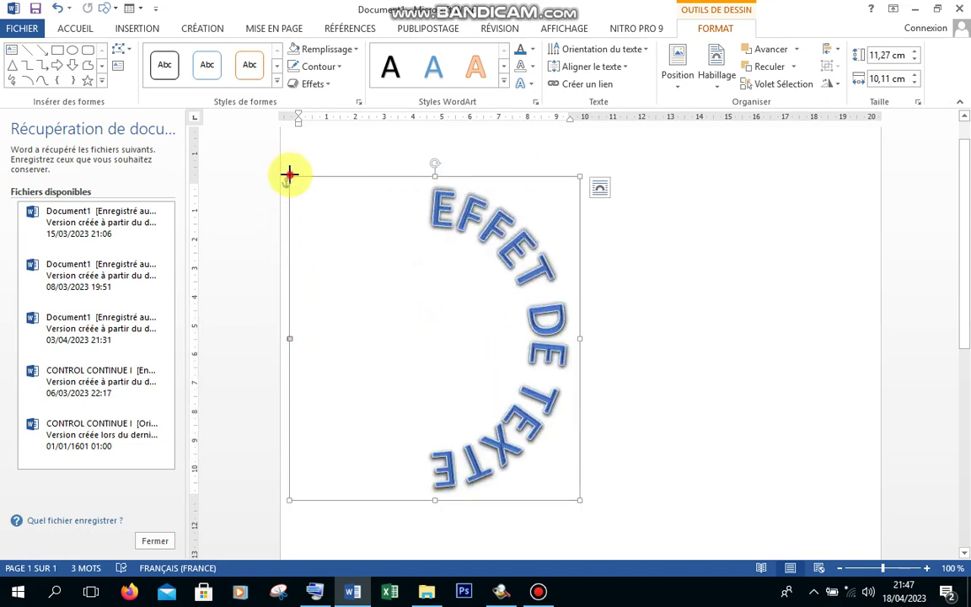
{"action": "left_click_drag", "start_coordinate": [290, 175], "coordinate": [459, 354]}
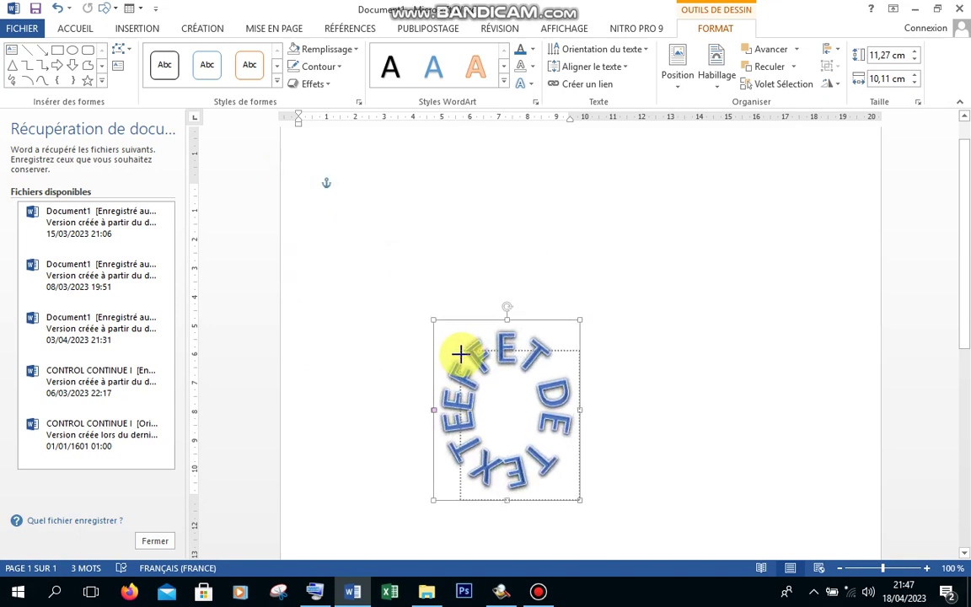
{"action": "mouse_move", "coordinate": [460, 354]}
{"action": "left_mouse_down"}
{"action": "mouse_move", "coordinate": [408, 384]}
{"action": "mouse_move", "coordinate": [400, 320]}
{"action": "mouse_move", "coordinate": [398, 331]}
{"action": "left_mouse_up"}
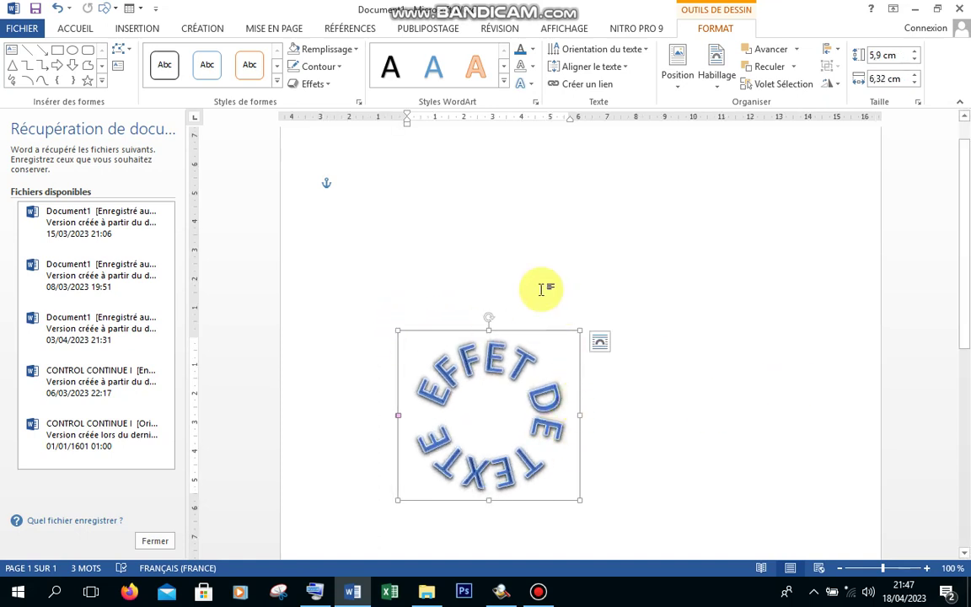
{"action": "left_click_drag", "start_coordinate": [538, 332], "coordinate": [544, 185]}
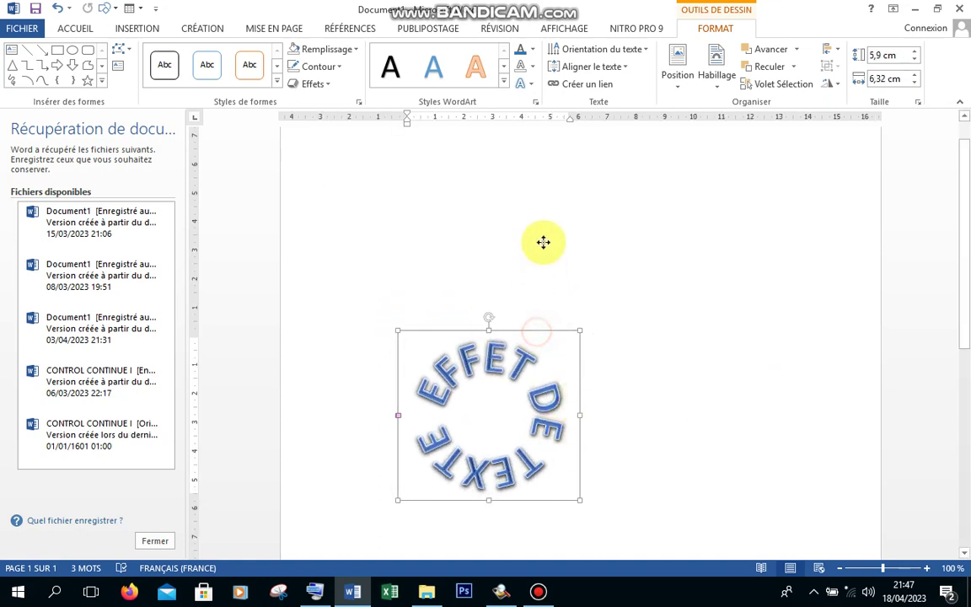
Select the whole WordArt shape and bring up its Effets du texte menu on Format.
{"action": "left_click", "coordinate": [672, 292]}
{"action": "left_click", "coordinate": [550, 266]}
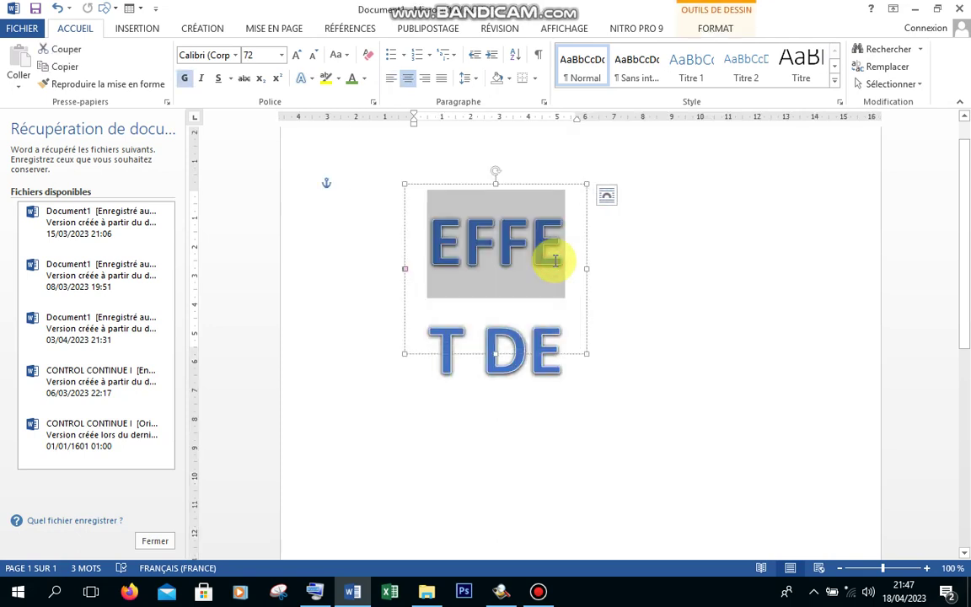
{"action": "left_click", "coordinate": [412, 392]}
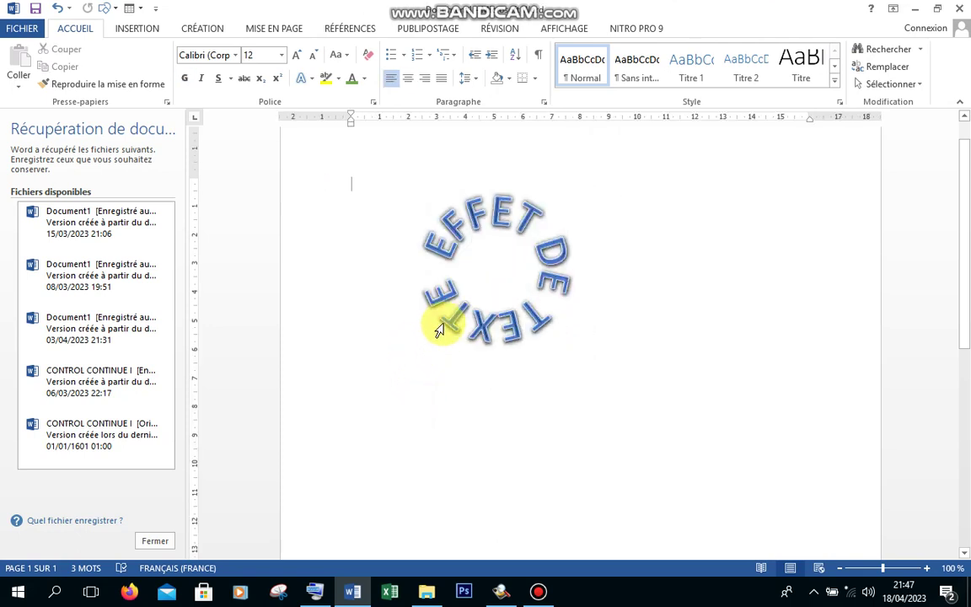
{"action": "left_click", "coordinate": [441, 322]}
{"action": "left_click", "coordinate": [424, 355]}
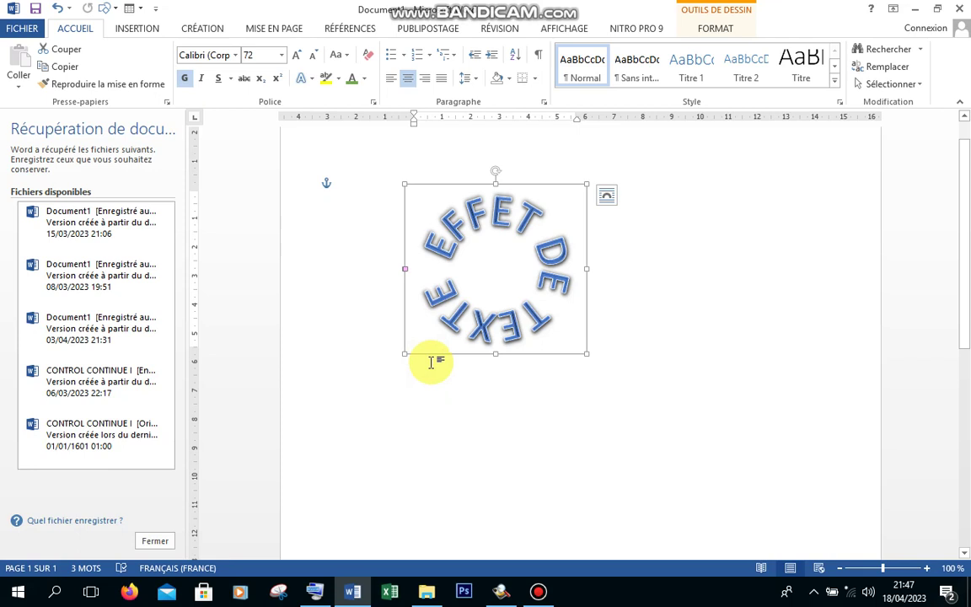
{"action": "left_click", "coordinate": [715, 27]}
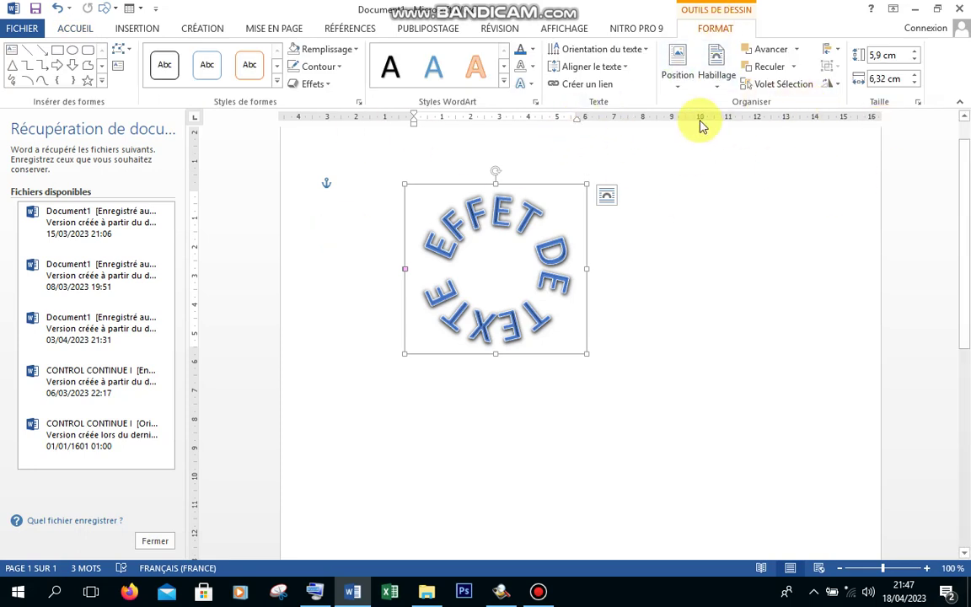
{"action": "left_click", "coordinate": [523, 83]}
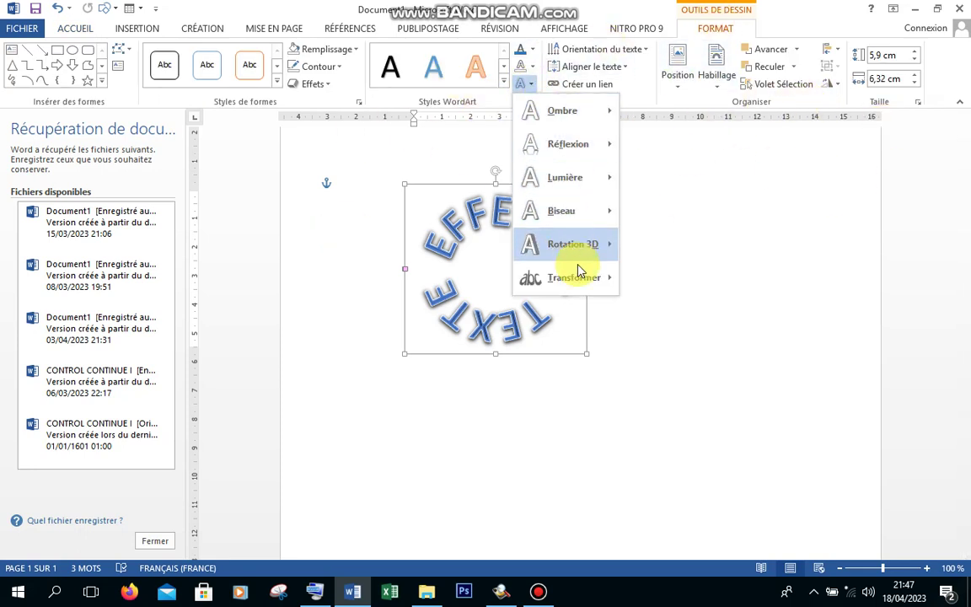
Apply the circular ring warp under Transformer > Déformation, then select the whole WordArt shape.
{"action": "mouse_move", "coordinate": [581, 283]}
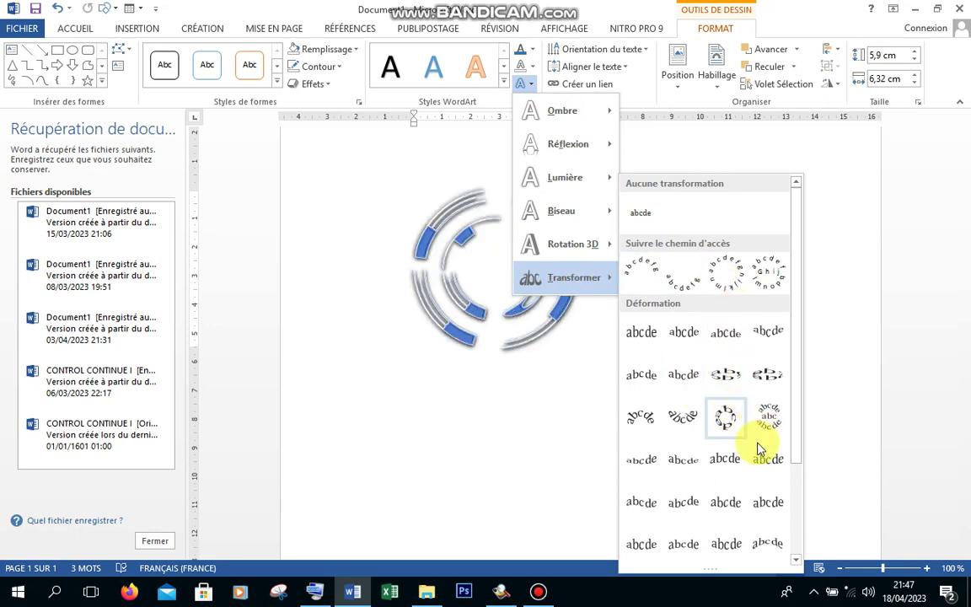
{"action": "left_click_drag", "start_coordinate": [794, 414], "coordinate": [795, 525]}
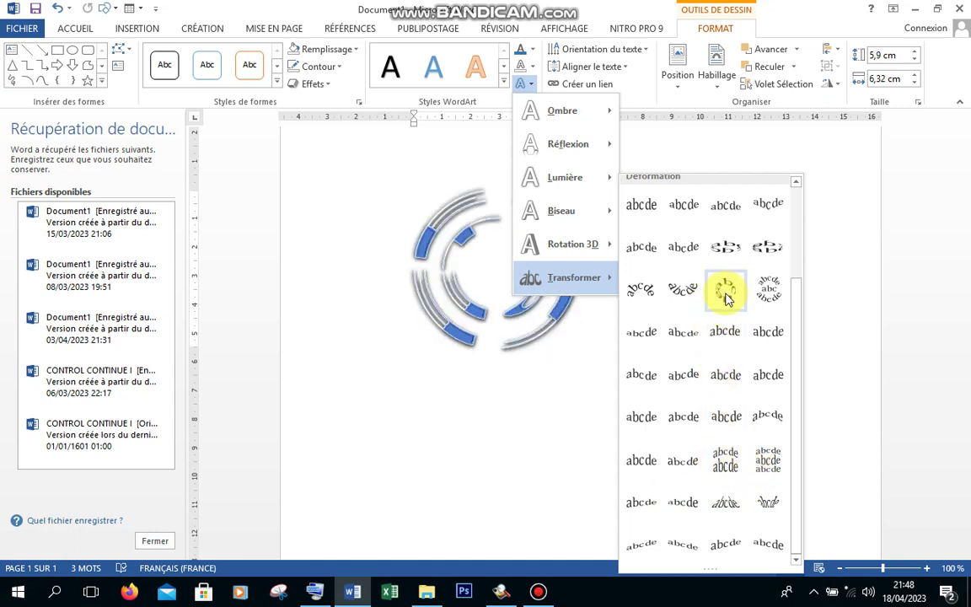
{"action": "left_click", "coordinate": [727, 294]}
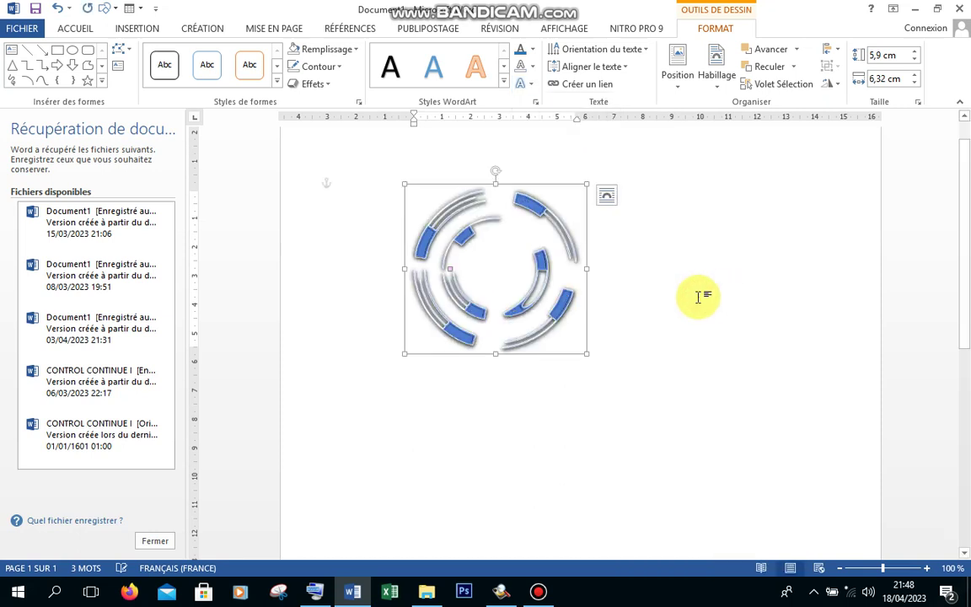
{"action": "left_click", "coordinate": [674, 268]}
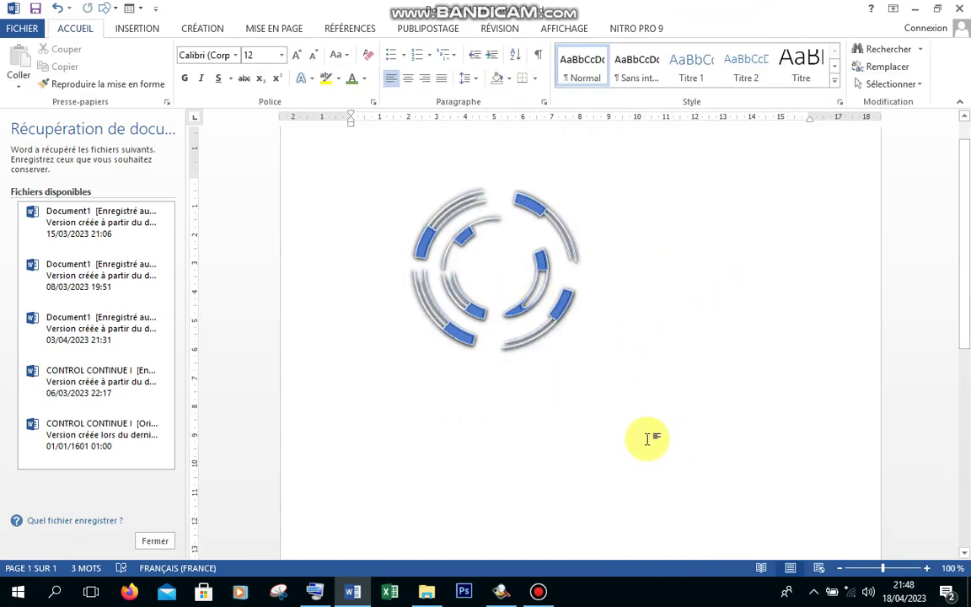
{"action": "left_click", "coordinate": [545, 215]}
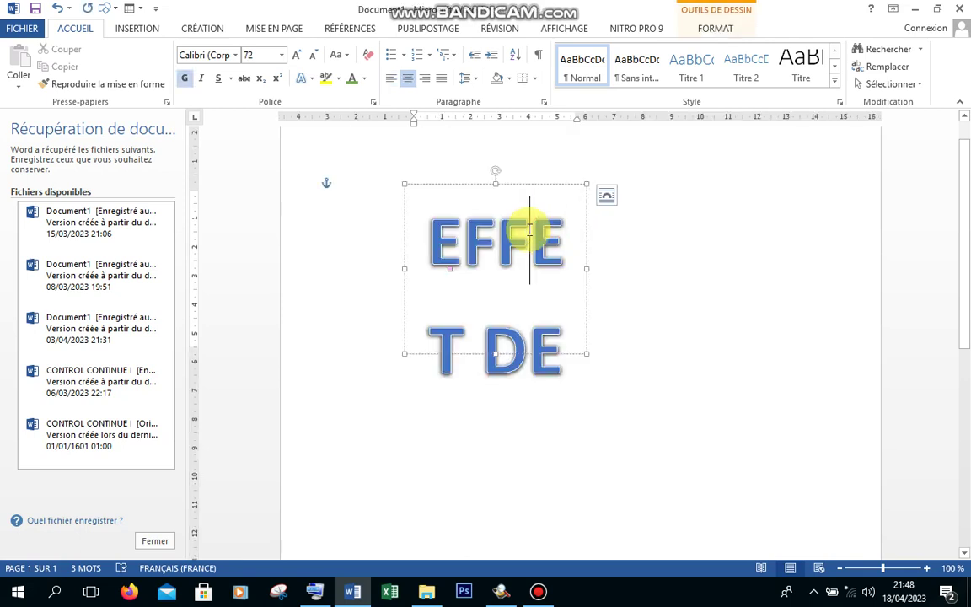
{"action": "left_click", "coordinate": [410, 354]}
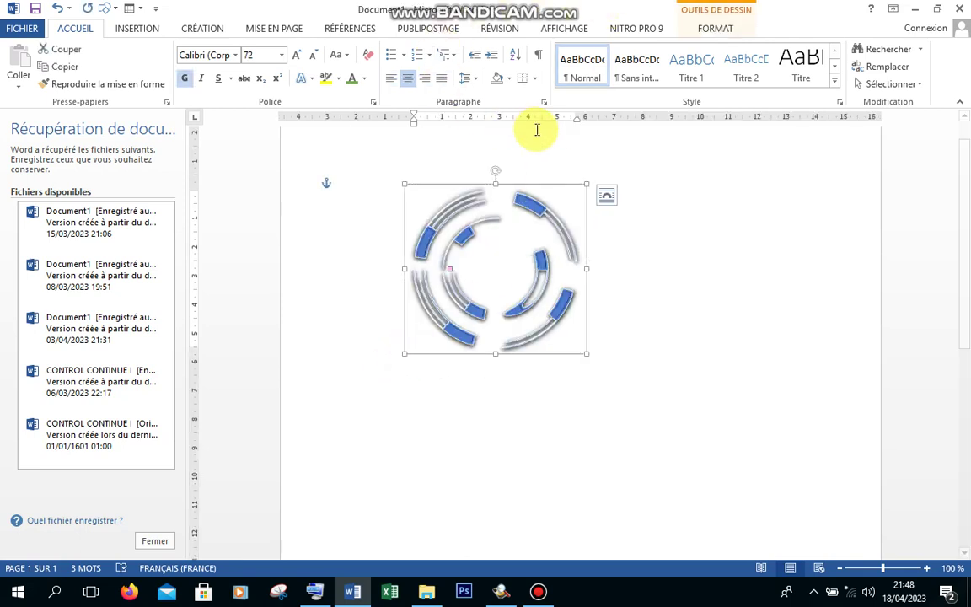
Enlarge the ring WordArt to about 12,65 × 13,07 cm and add an Externe outer shadow.
{"action": "left_click_drag", "start_coordinate": [587, 353], "coordinate": [757, 527]}
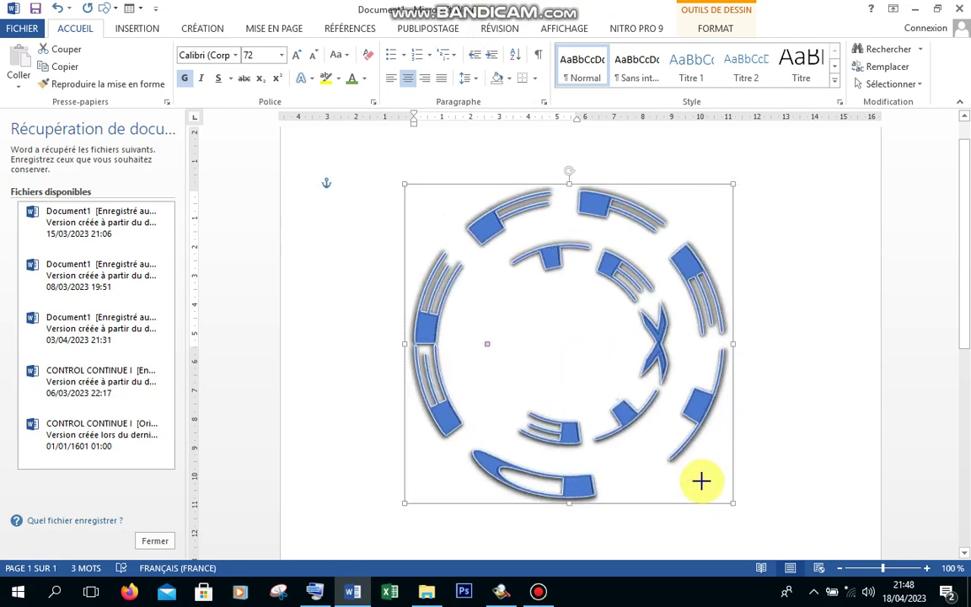
{"action": "left_click_drag", "start_coordinate": [406, 184], "coordinate": [383, 165]}
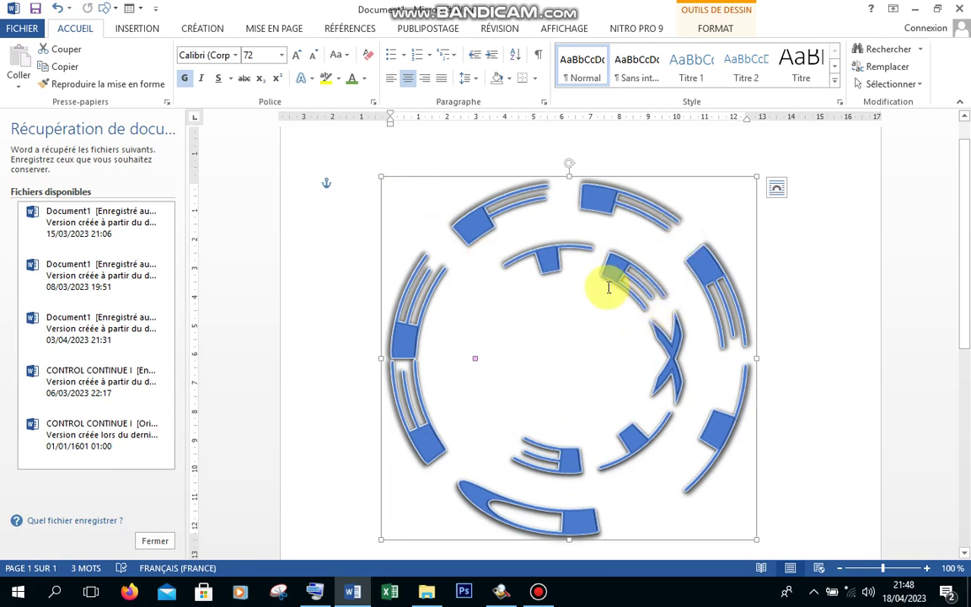
{"action": "left_click", "coordinate": [704, 31]}
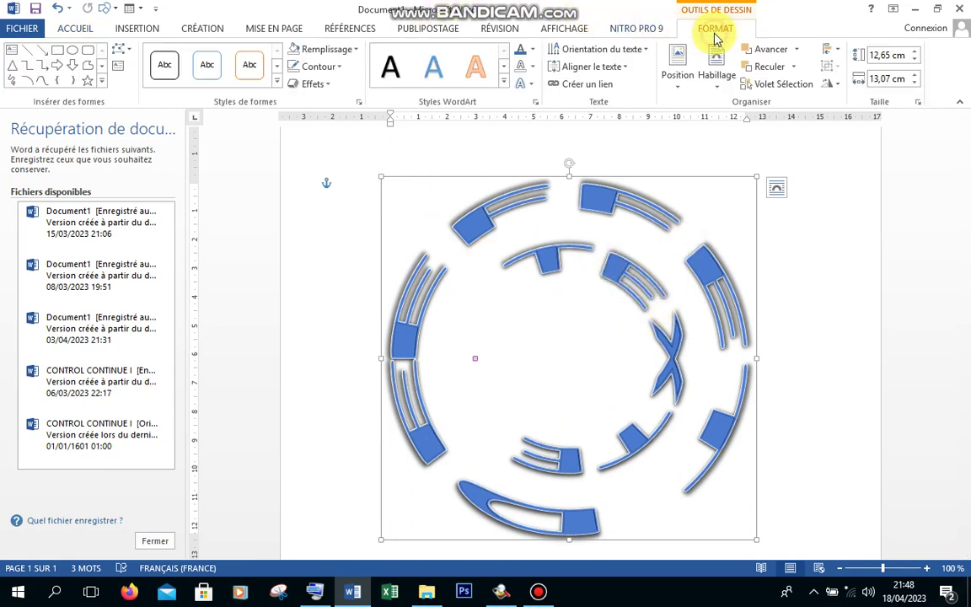
{"action": "left_click", "coordinate": [524, 84]}
{"action": "mouse_move", "coordinate": [566, 115]}
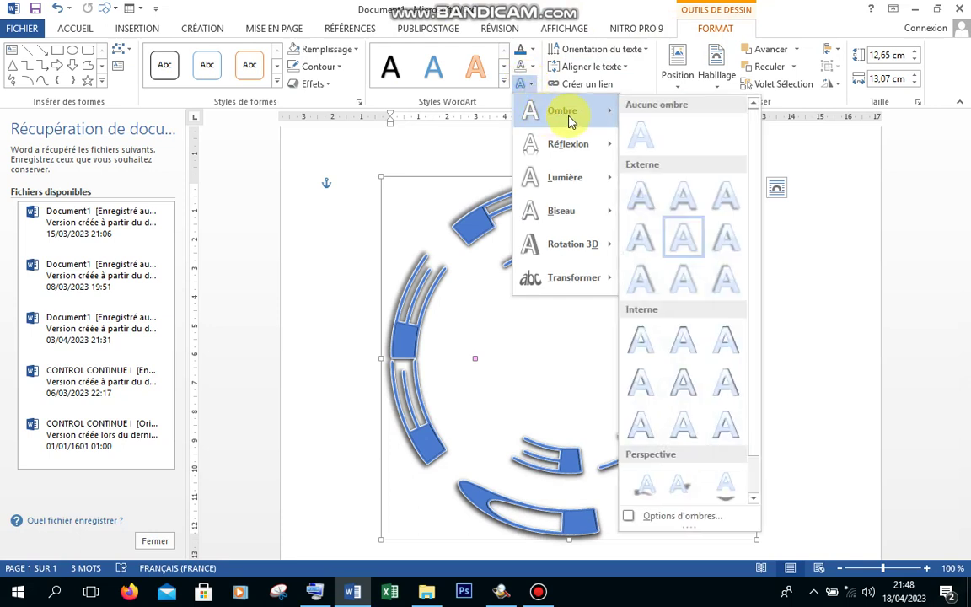
{"action": "left_click", "coordinate": [642, 244]}
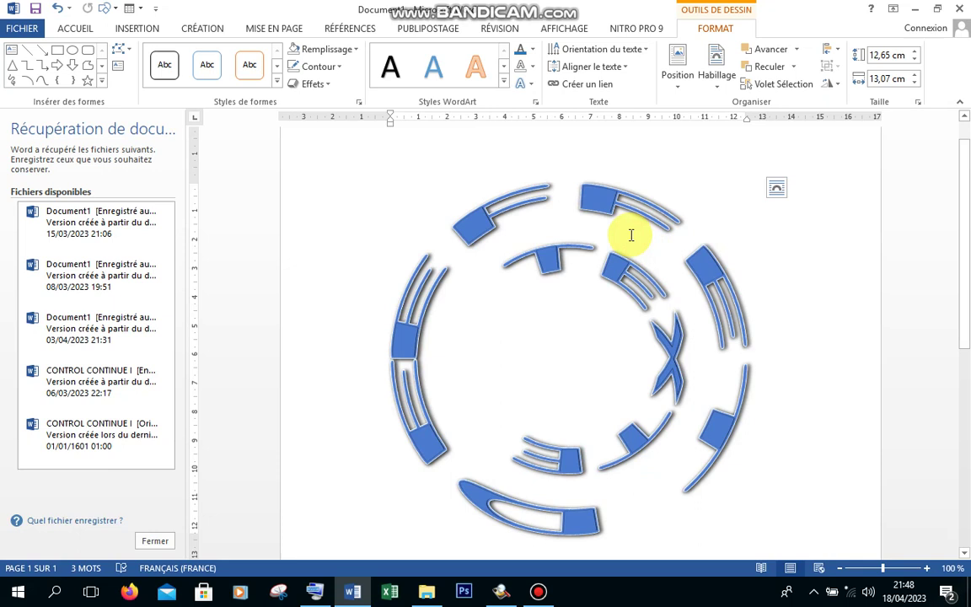
Give the ring text a Biseau bevel setting and deselect it to view the result.
{"action": "left_click", "coordinate": [531, 84]}
{"action": "mouse_move", "coordinate": [590, 211]}
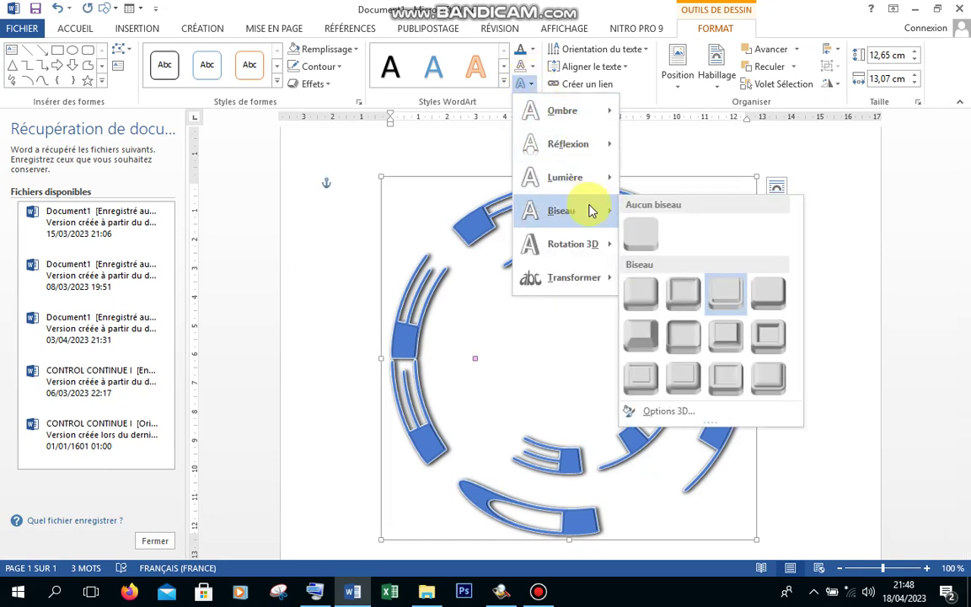
{"action": "left_click", "coordinate": [656, 247]}
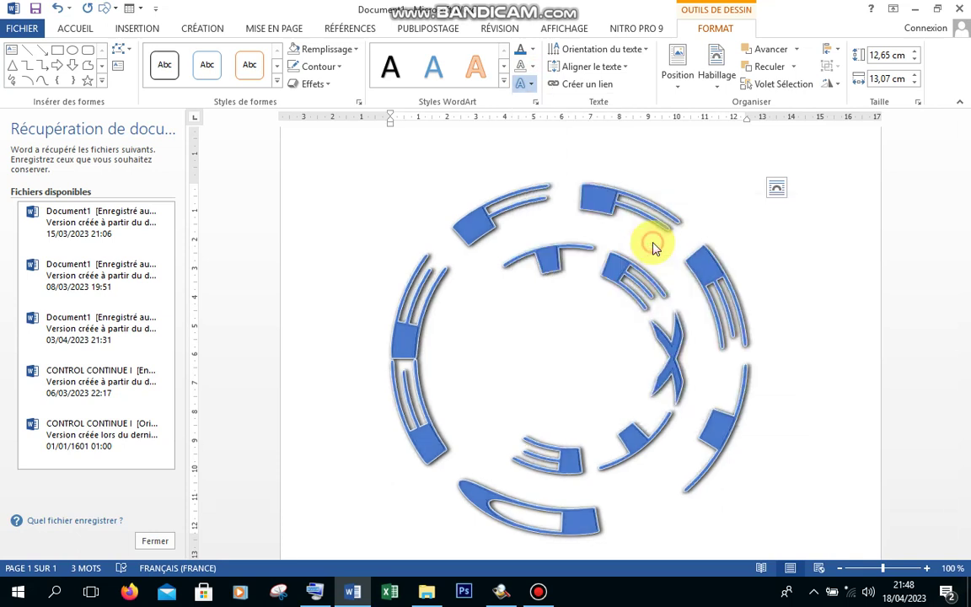
{"action": "left_click", "coordinate": [819, 275]}
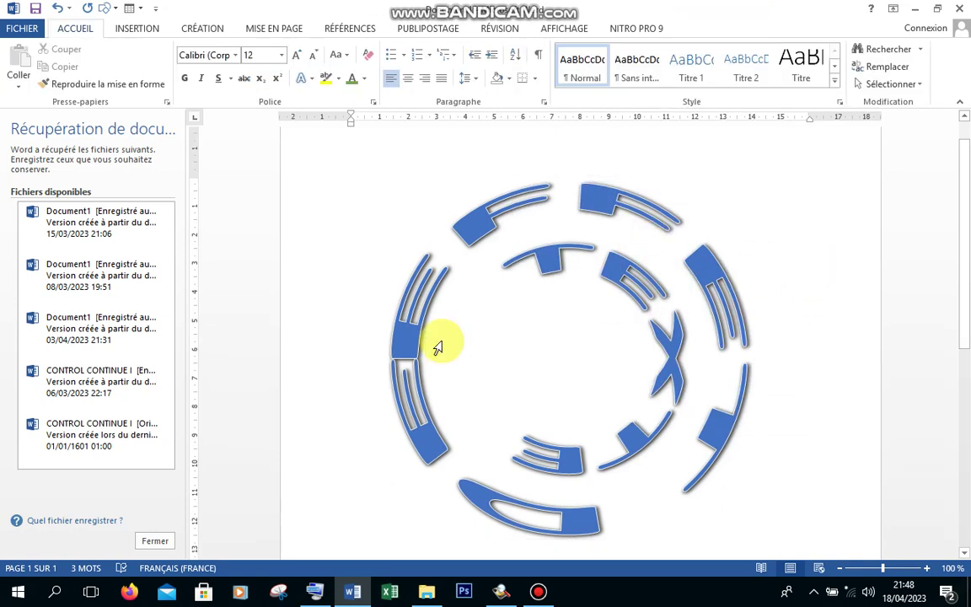
{"action": "scroll", "coordinate": [574, 408], "scroll_direction": "down", "scroll_amount": 2}
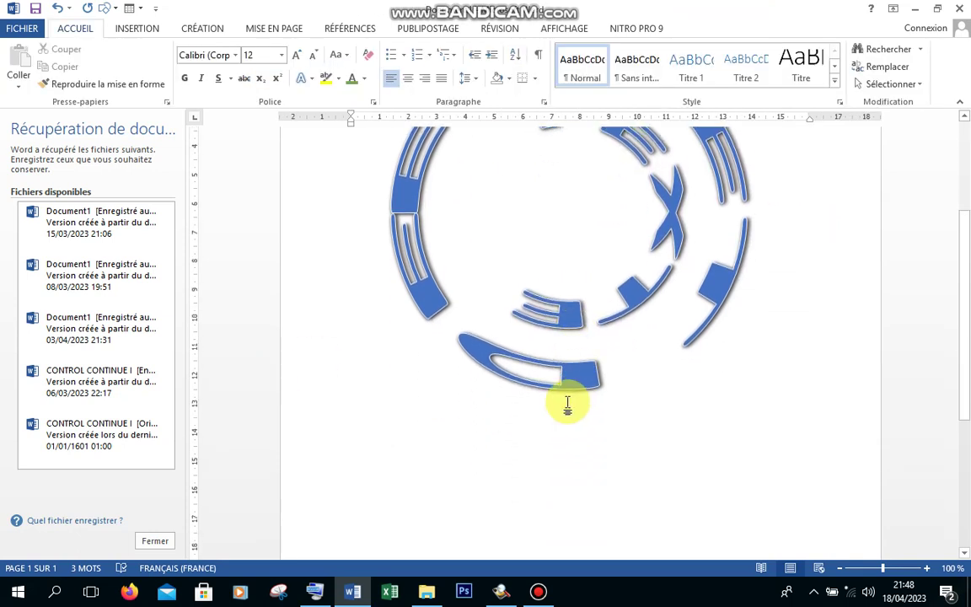
{"action": "scroll", "coordinate": [632, 407], "scroll_direction": "up", "scroll_amount": 1}
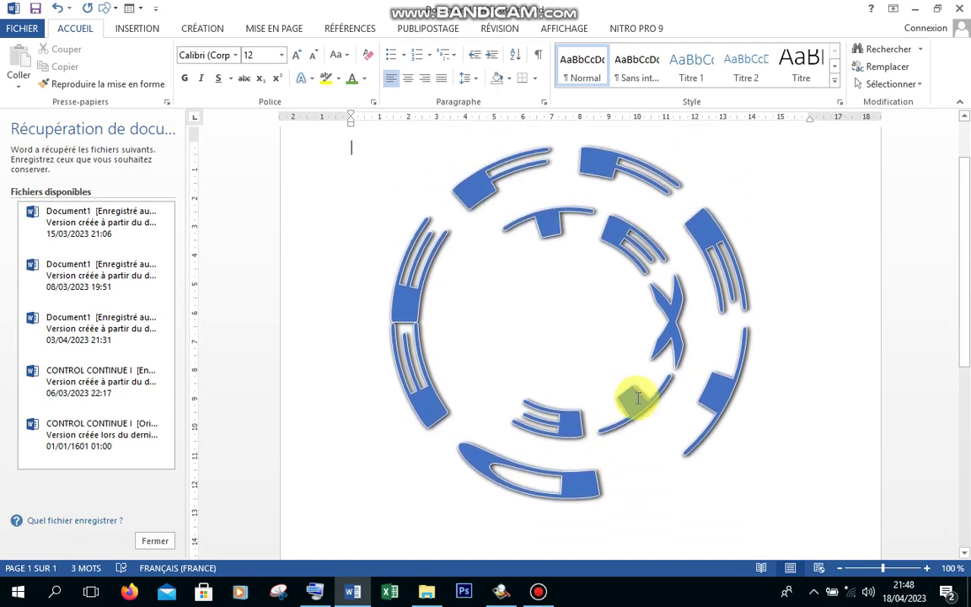